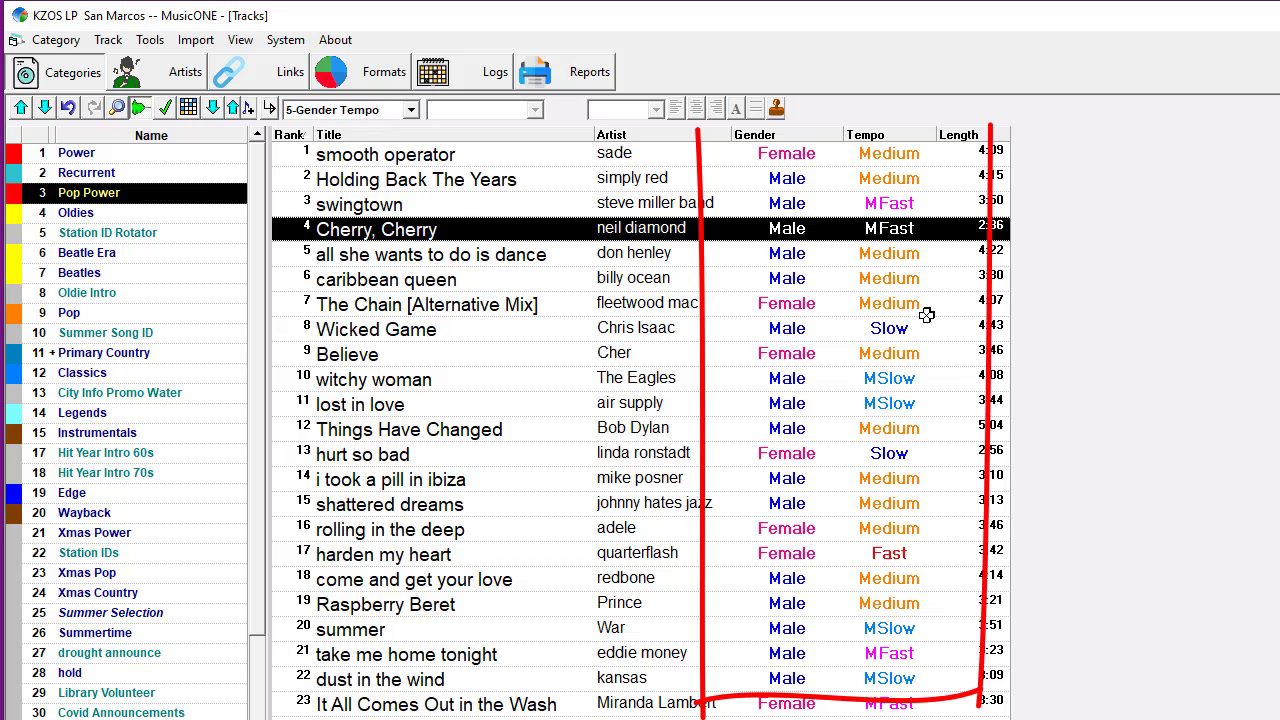
left_click(849, 306)
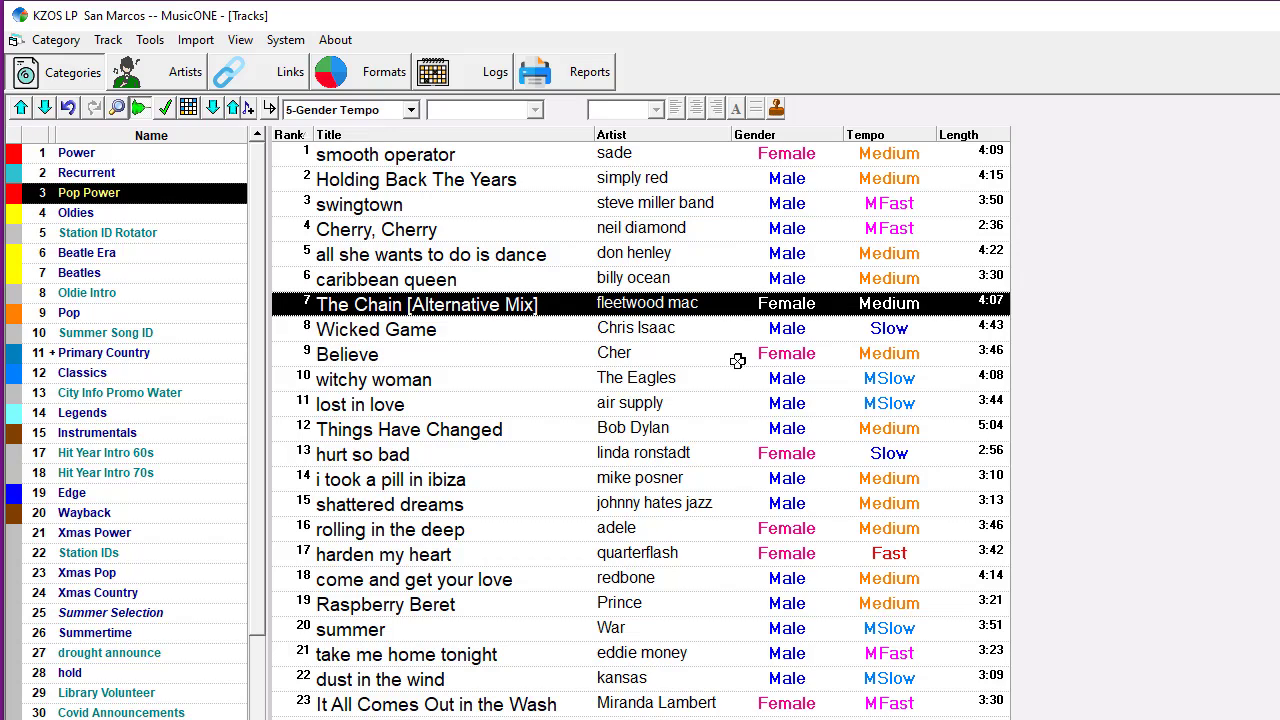
left_click(666, 252)
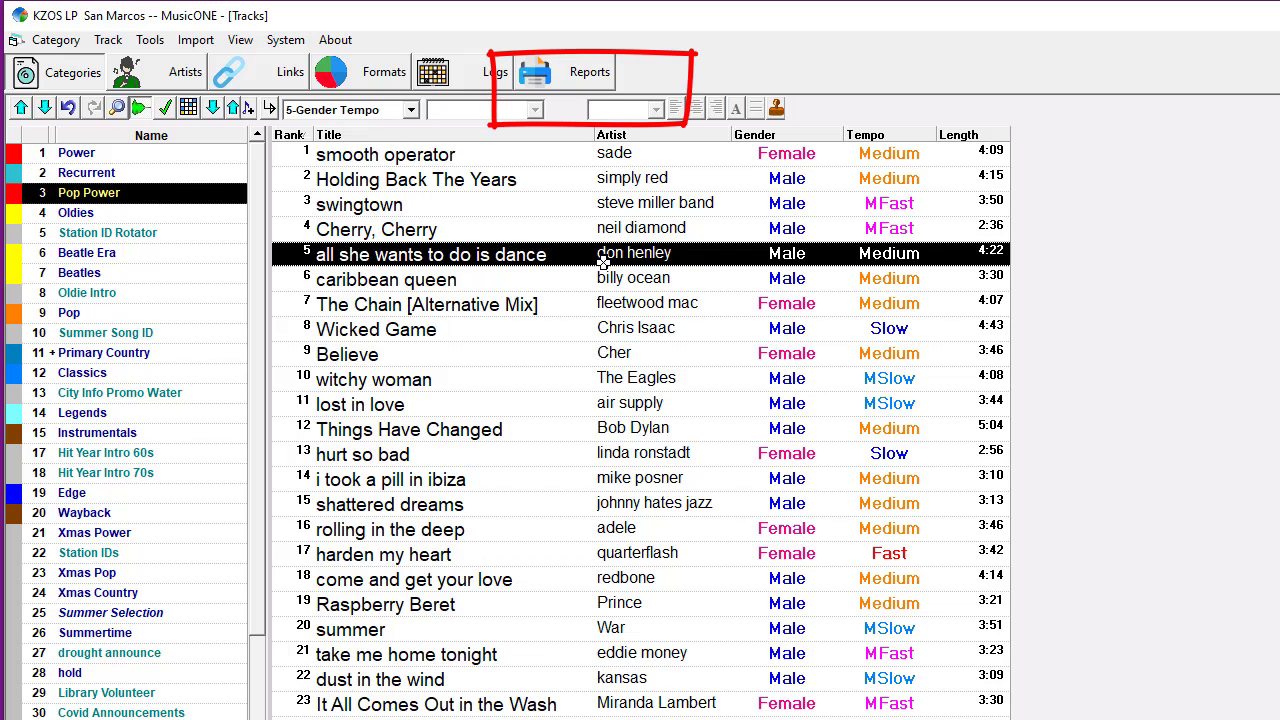
Open the tempo export report and review its Cart, Gender and Tempo fields on Line 1
left_click(587, 72)
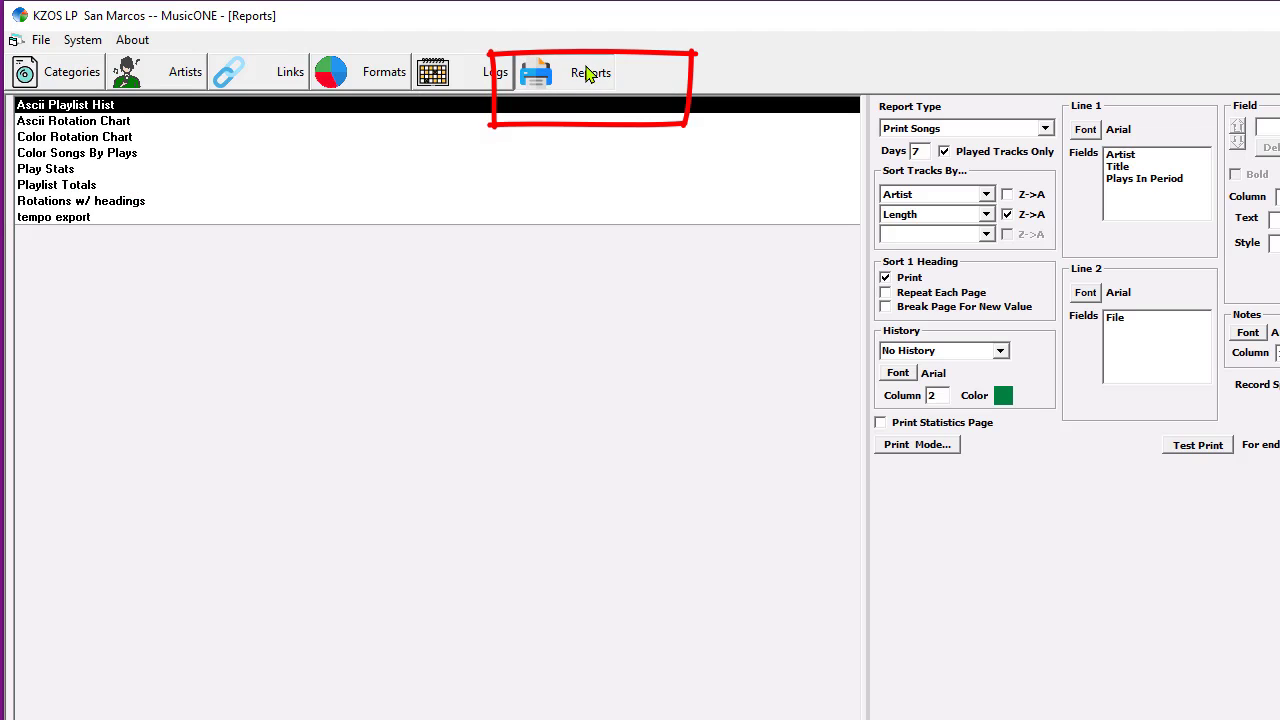
left_click(98, 217)
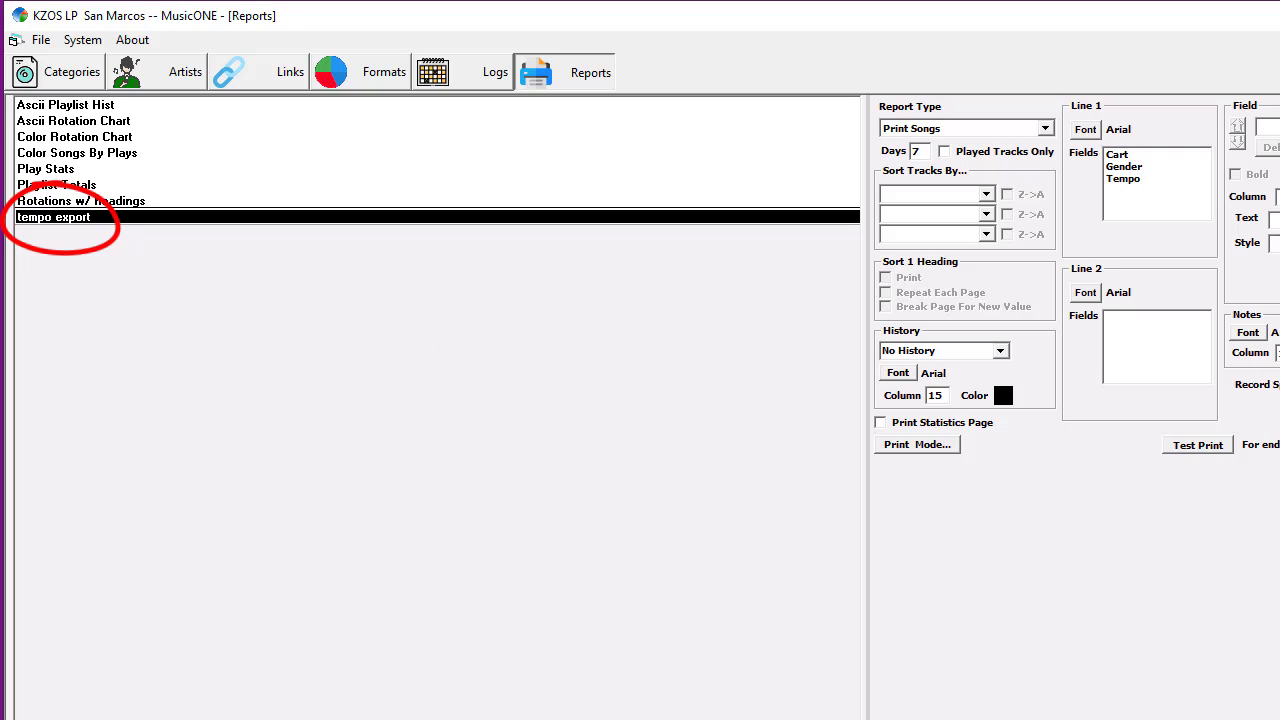
left_click(1136, 157)
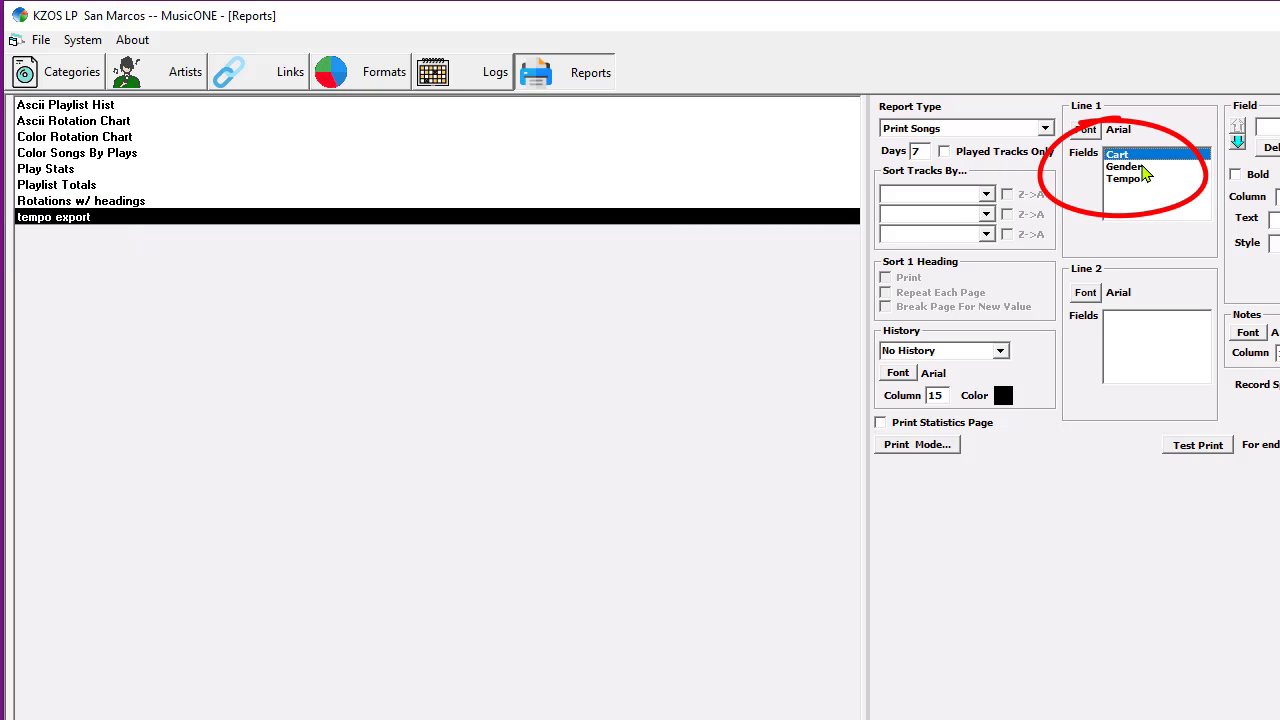
left_click(1143, 168)
left_click(1140, 180)
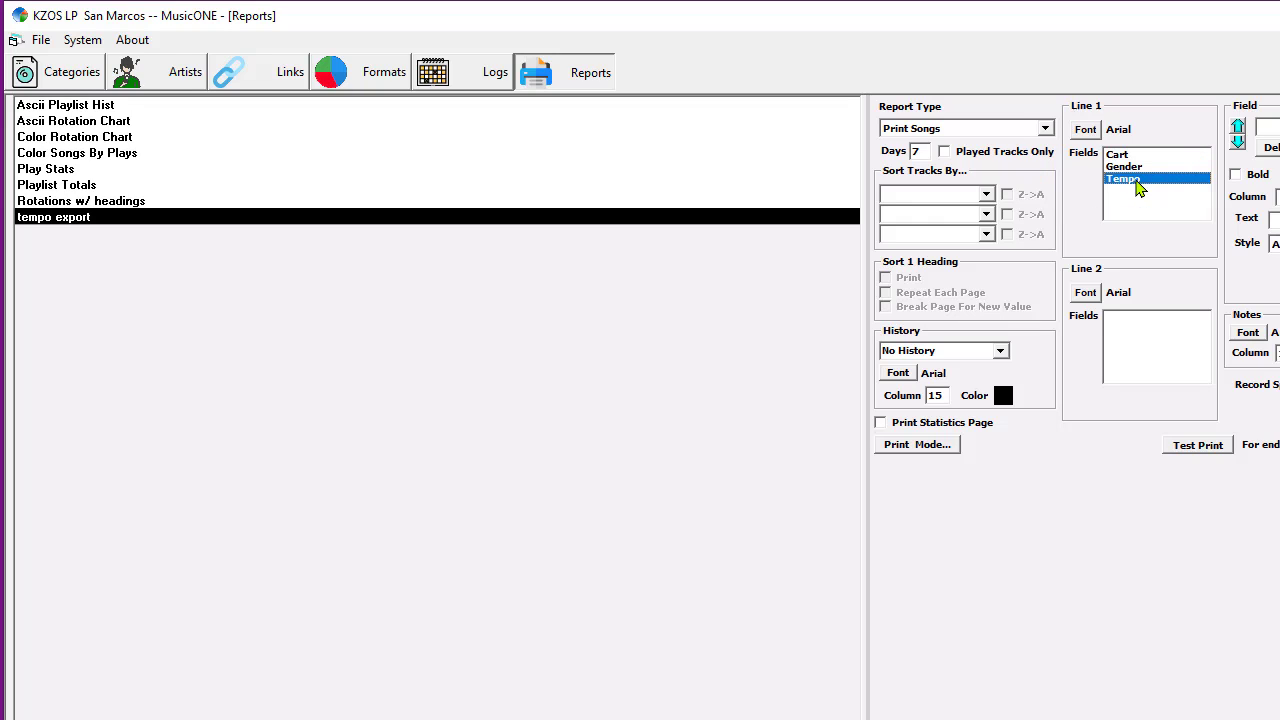
left_click(1127, 156)
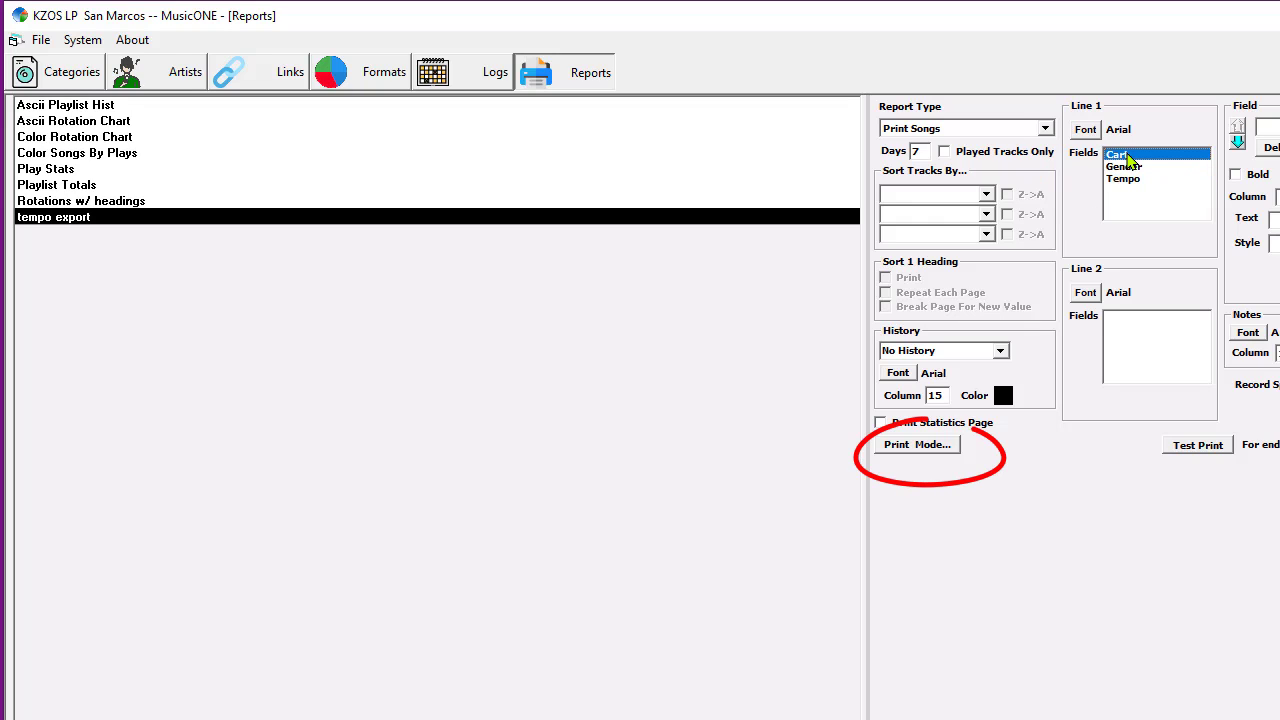
Set the report's print mode to Comma Delimited File with a blank file name and the extension csv
left_click(919, 445)
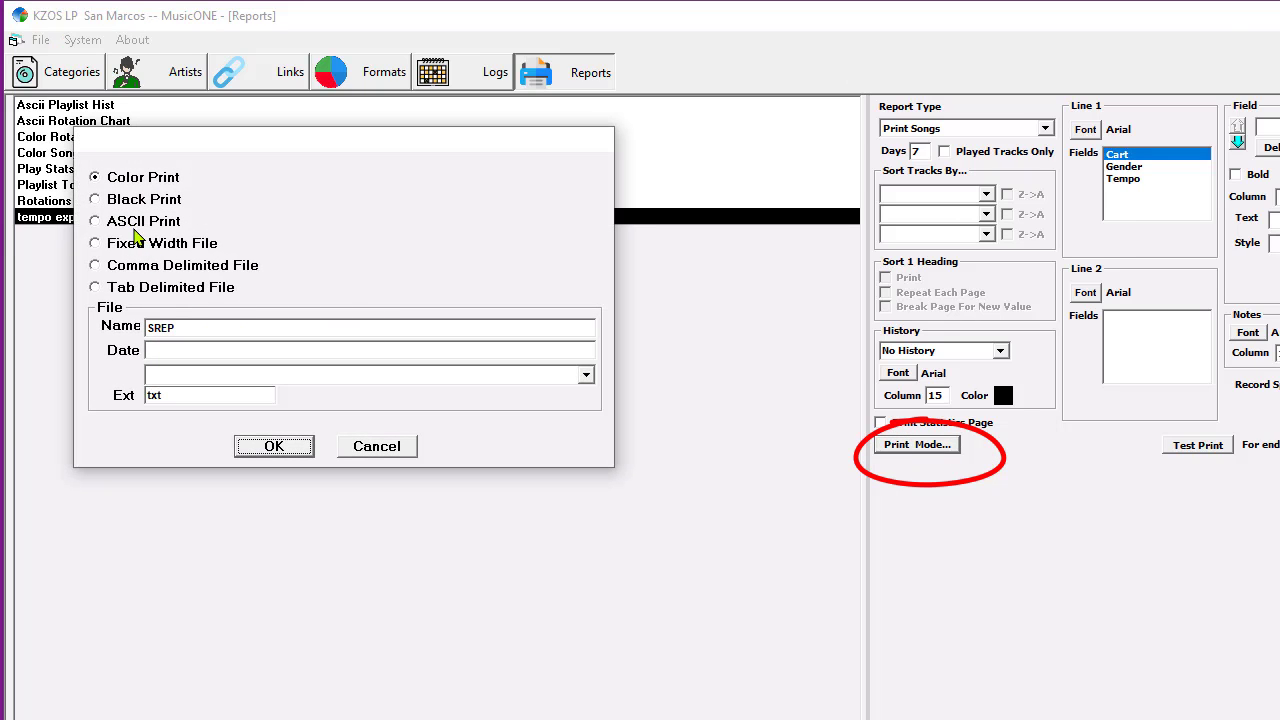
left_click(96, 266)
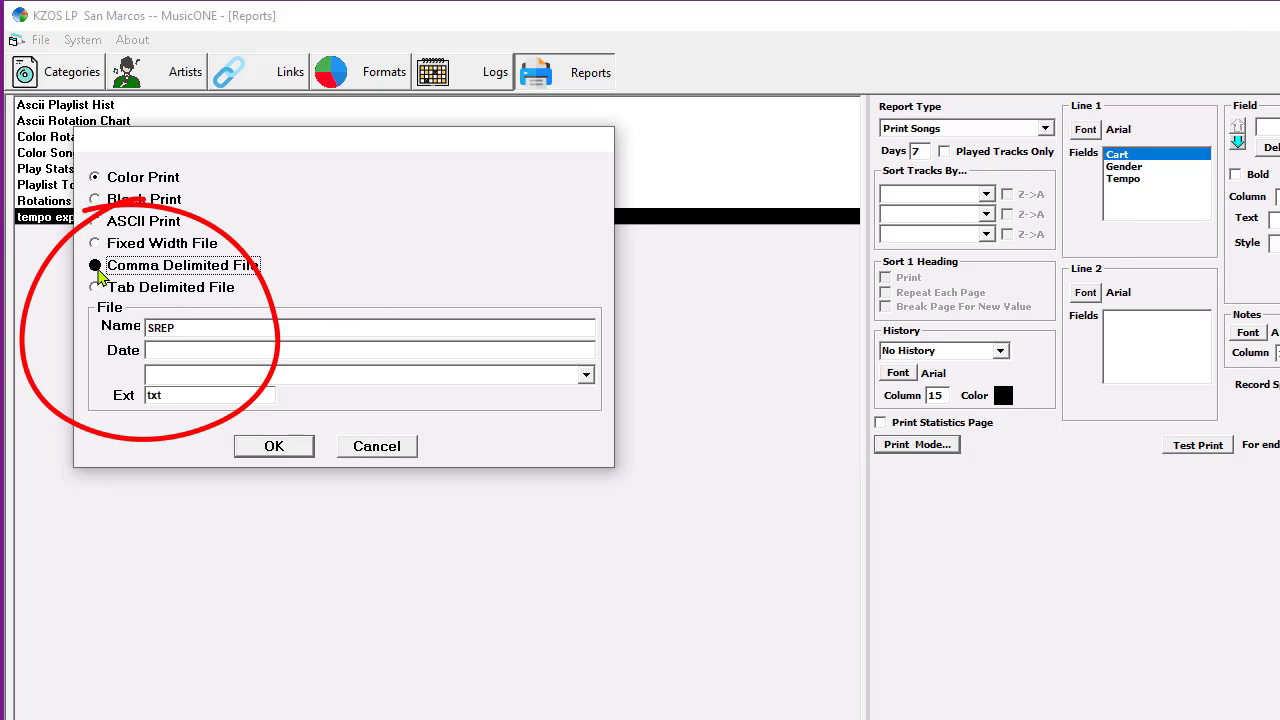
double_click(182, 399)
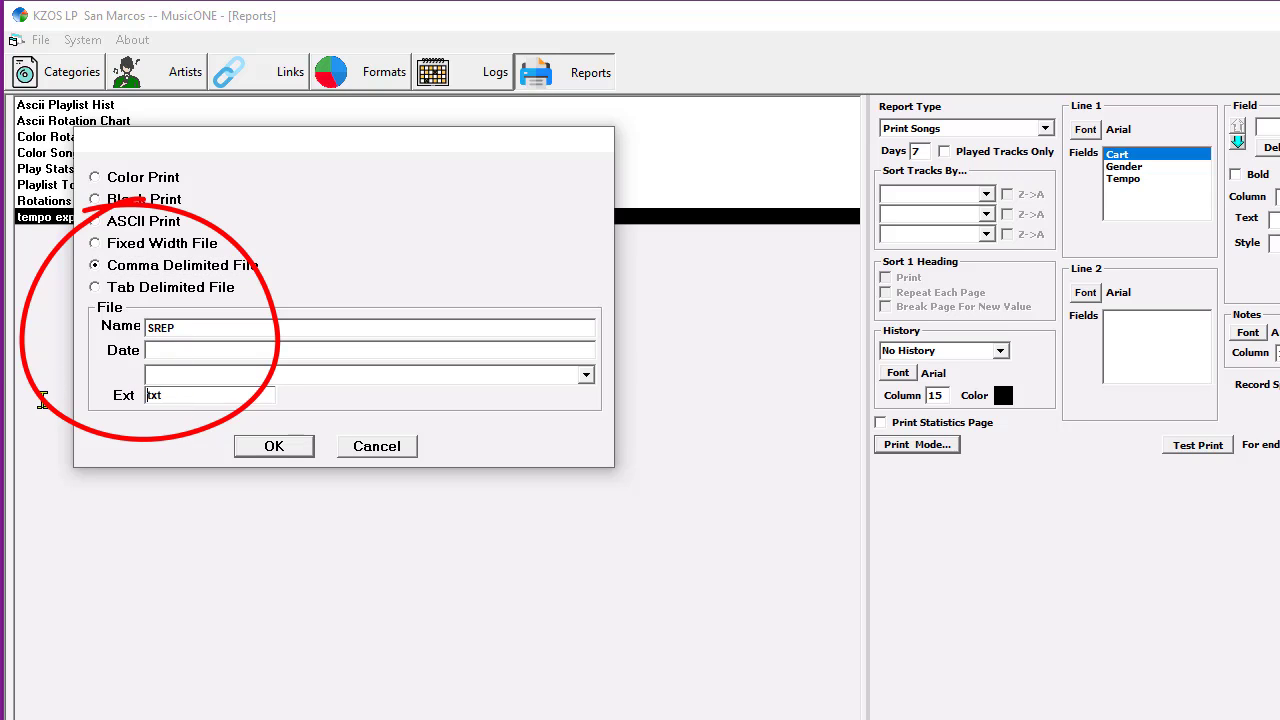
left_click_drag(42, 400, 284, 414)
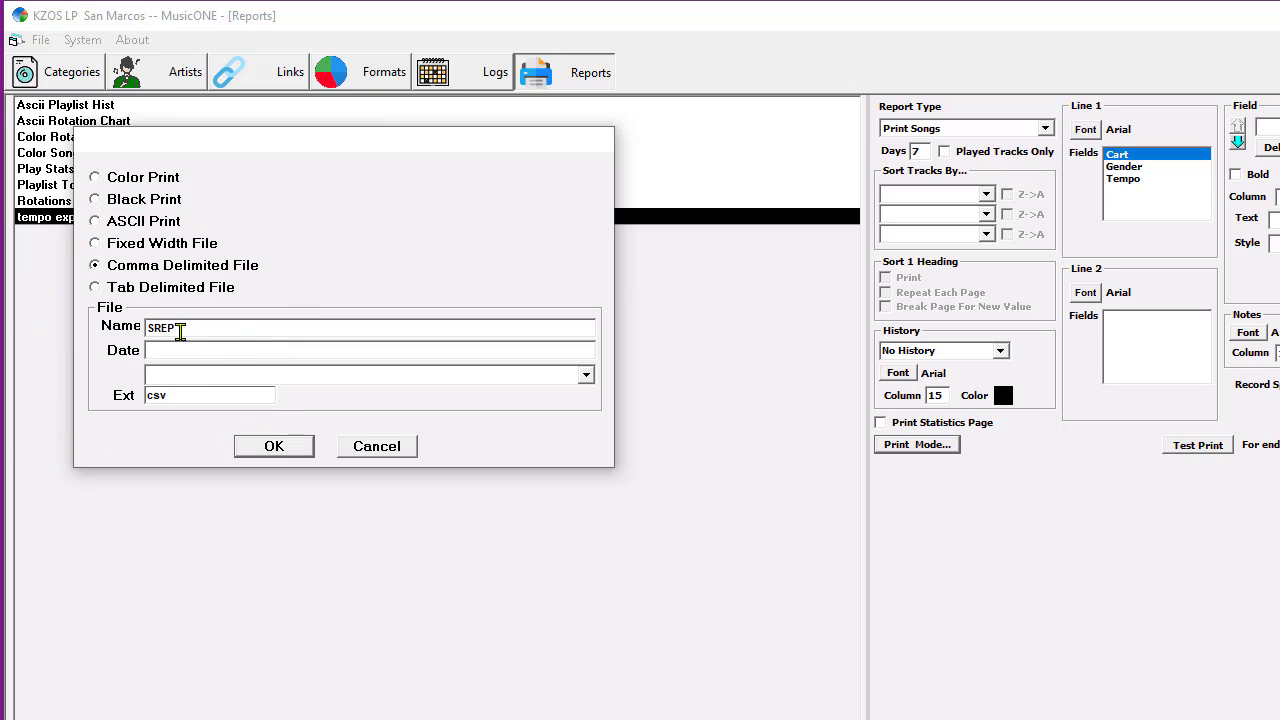
left_click_drag(177, 329, 78, 340)
key("Delete")
left_click(277, 456)
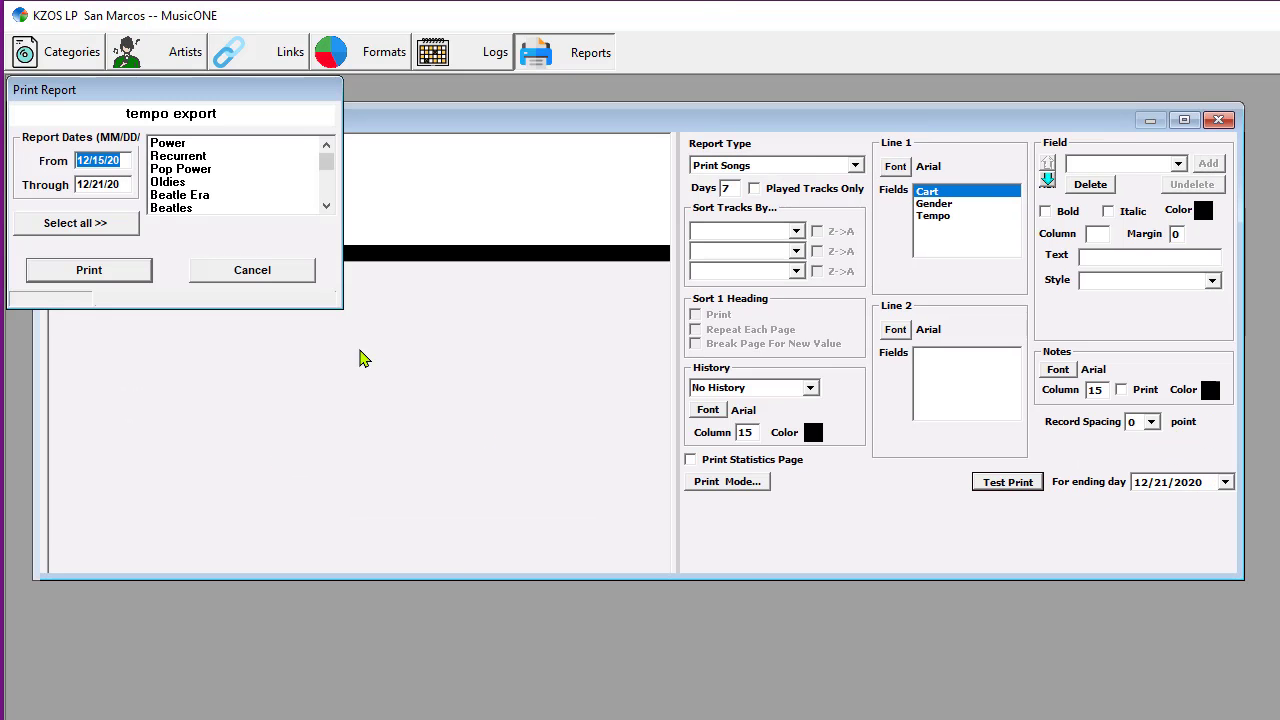
Print the tempo export report with all categories selected
left_click(168, 143)
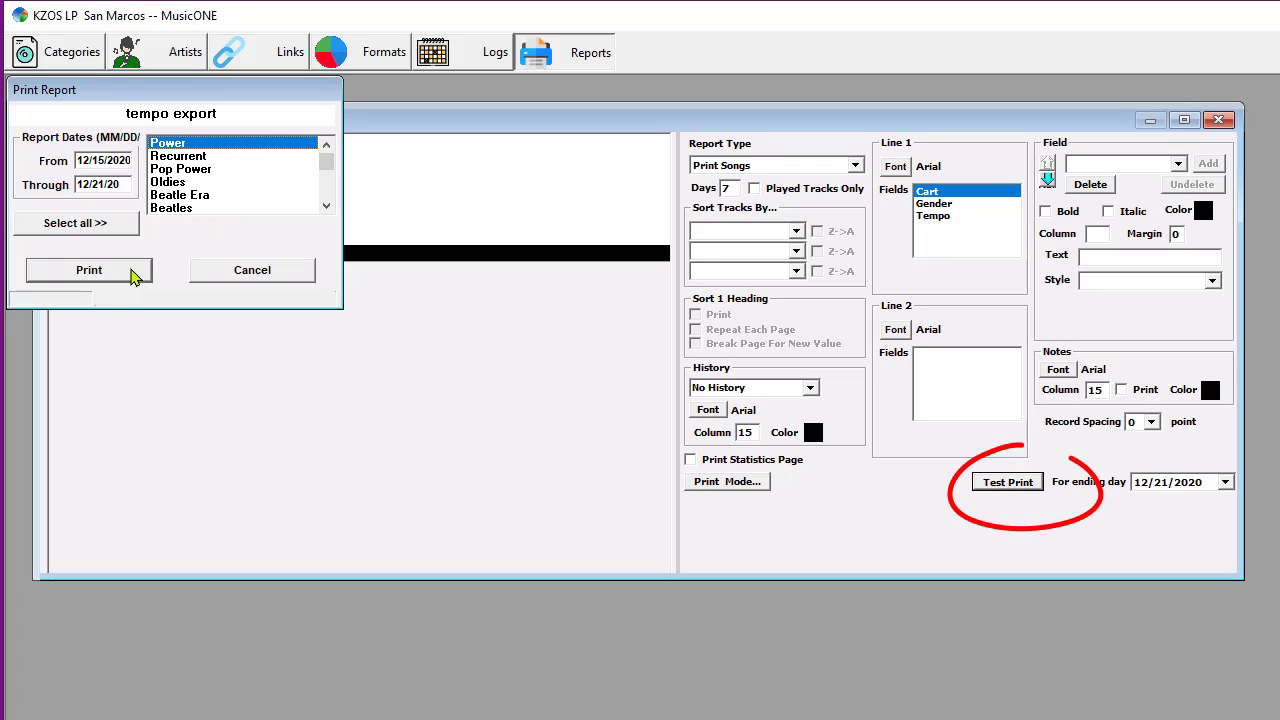
left_click(120, 226)
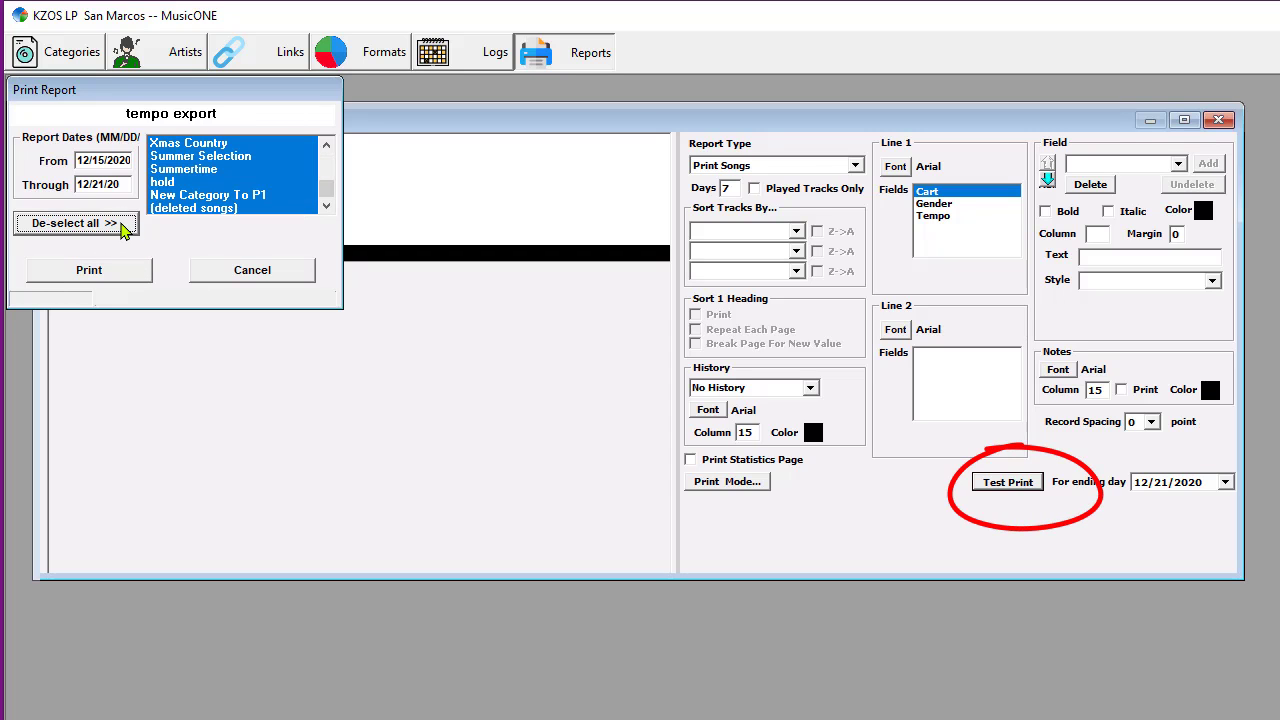
left_click(88, 272)
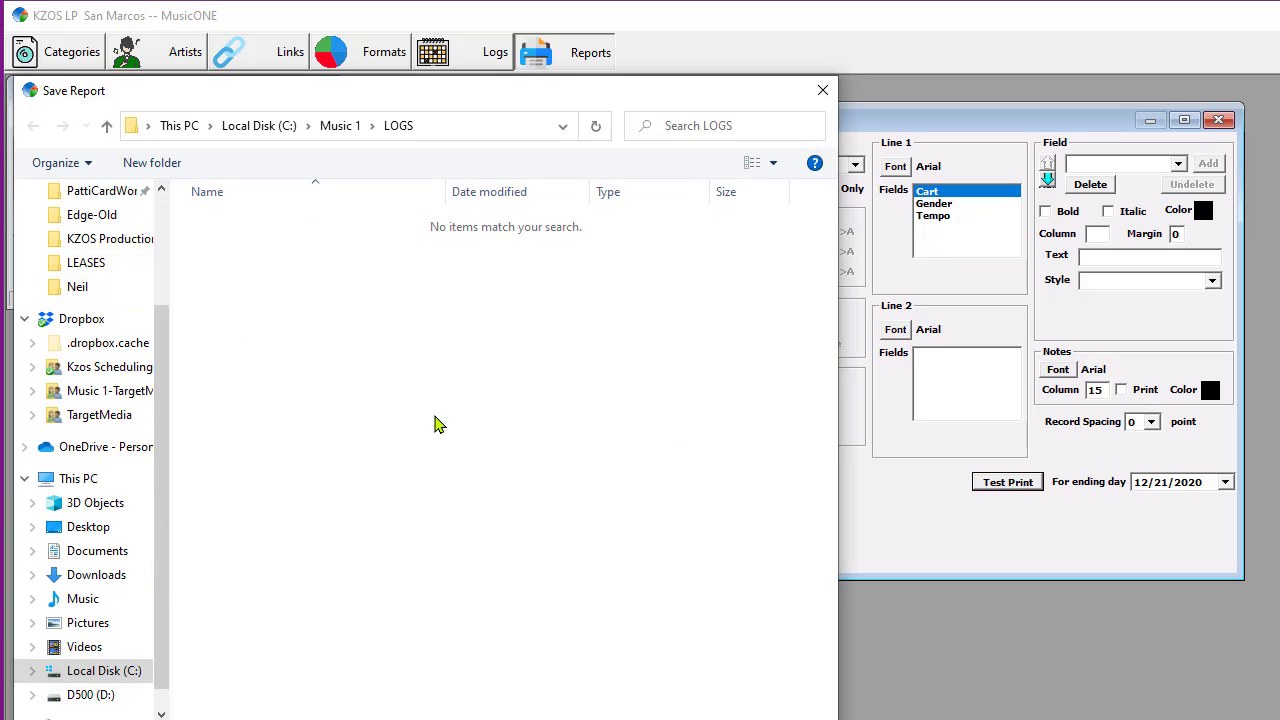
Save the report as "tempo gender data" in the Kzos Scheduling folder in Dropbox
left_click_drag(445, 92, 448, 17)
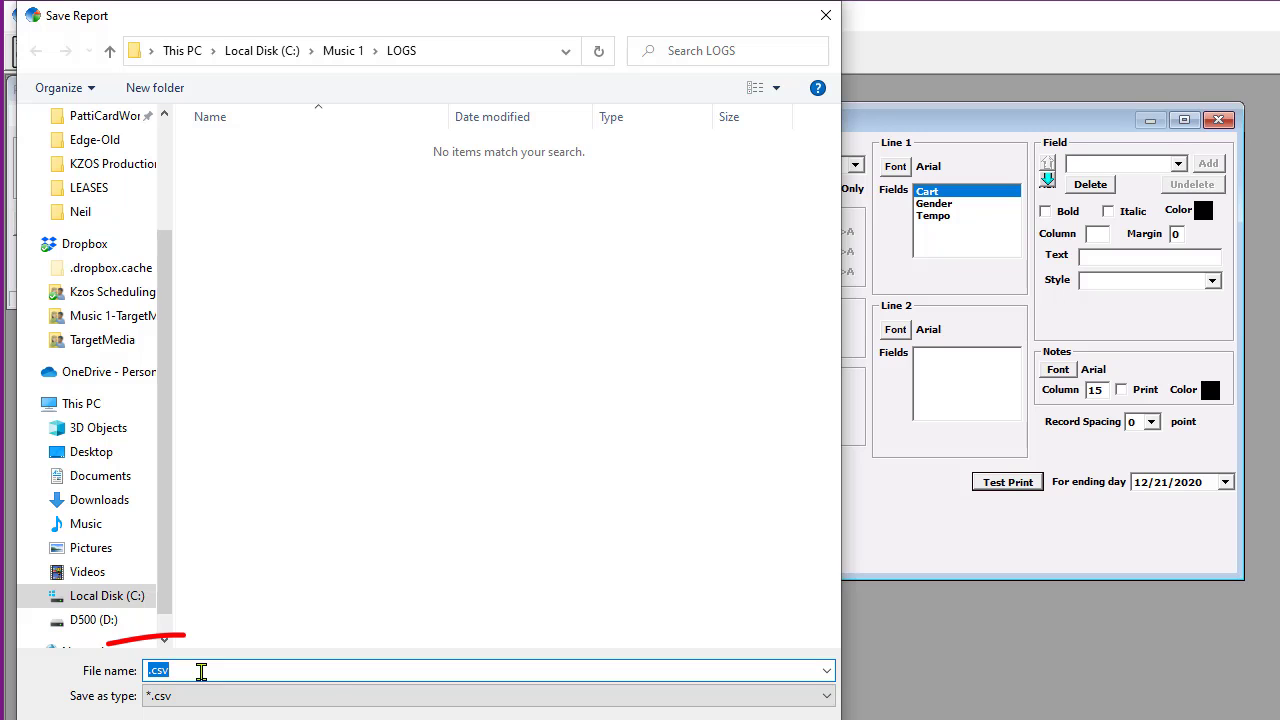
type("tempo gender data")
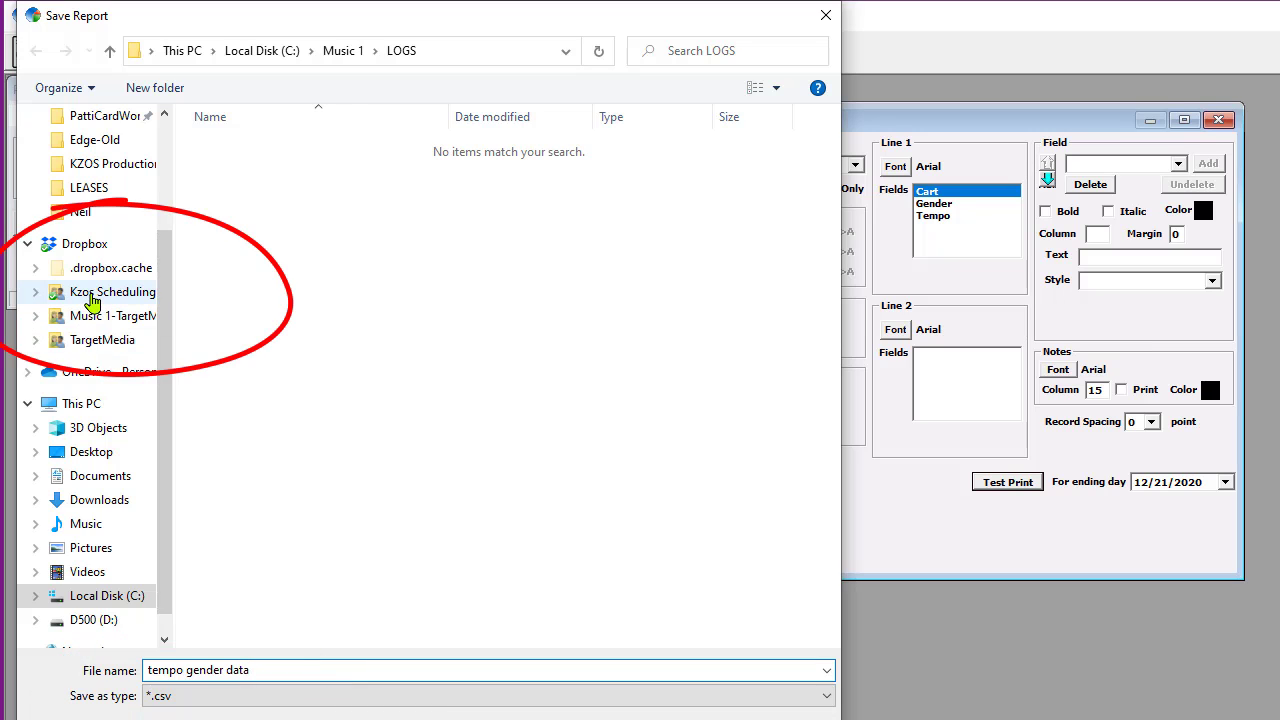
left_click(94, 296)
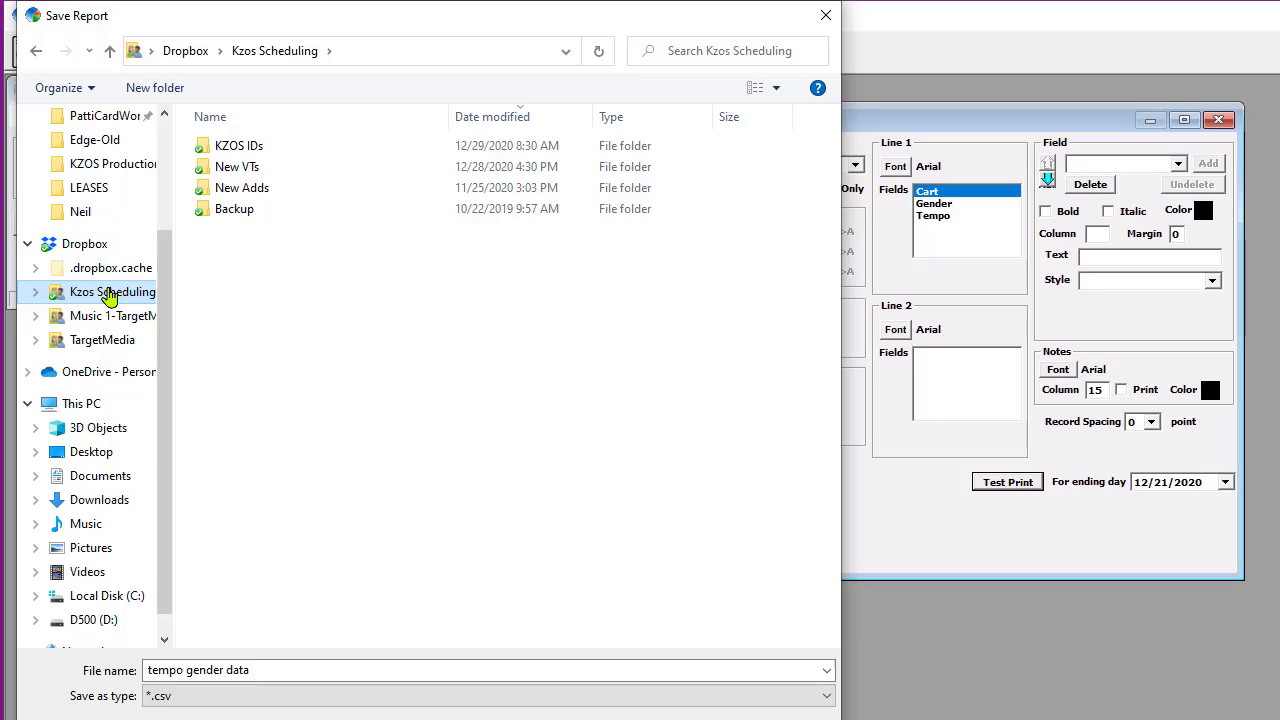
left_click(672, 714)
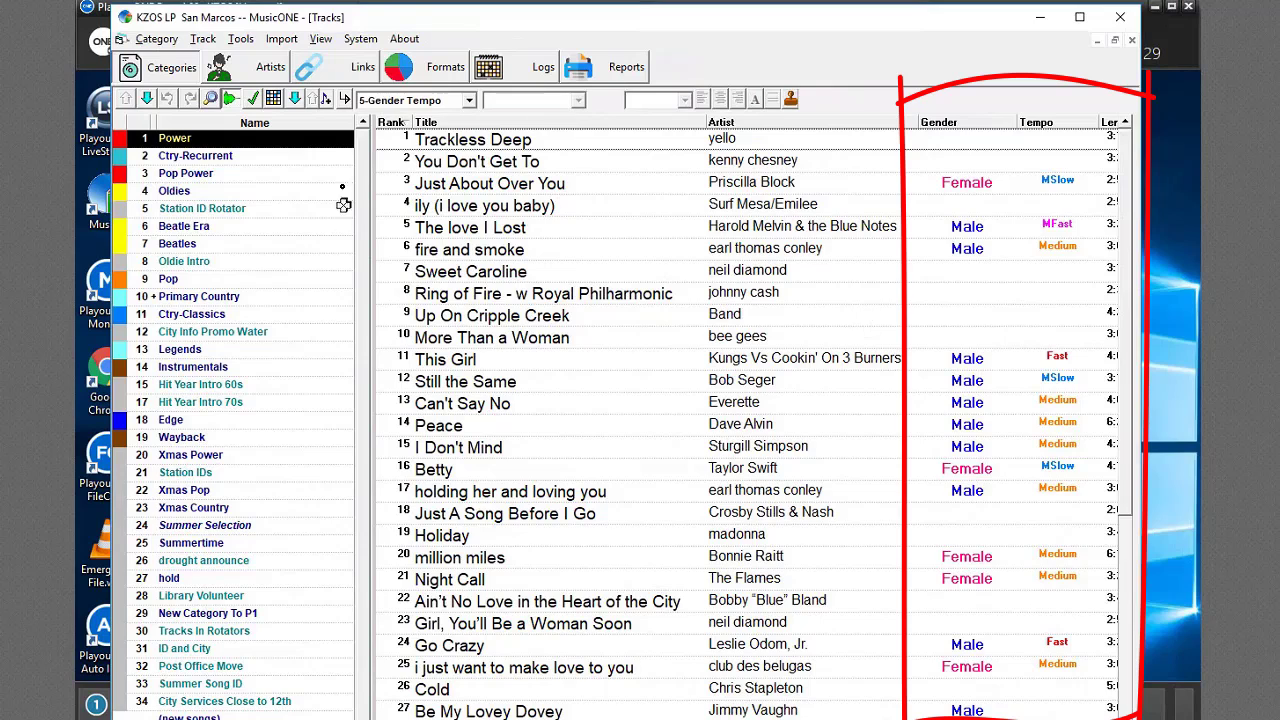
left_click(949, 141)
left_click(953, 162)
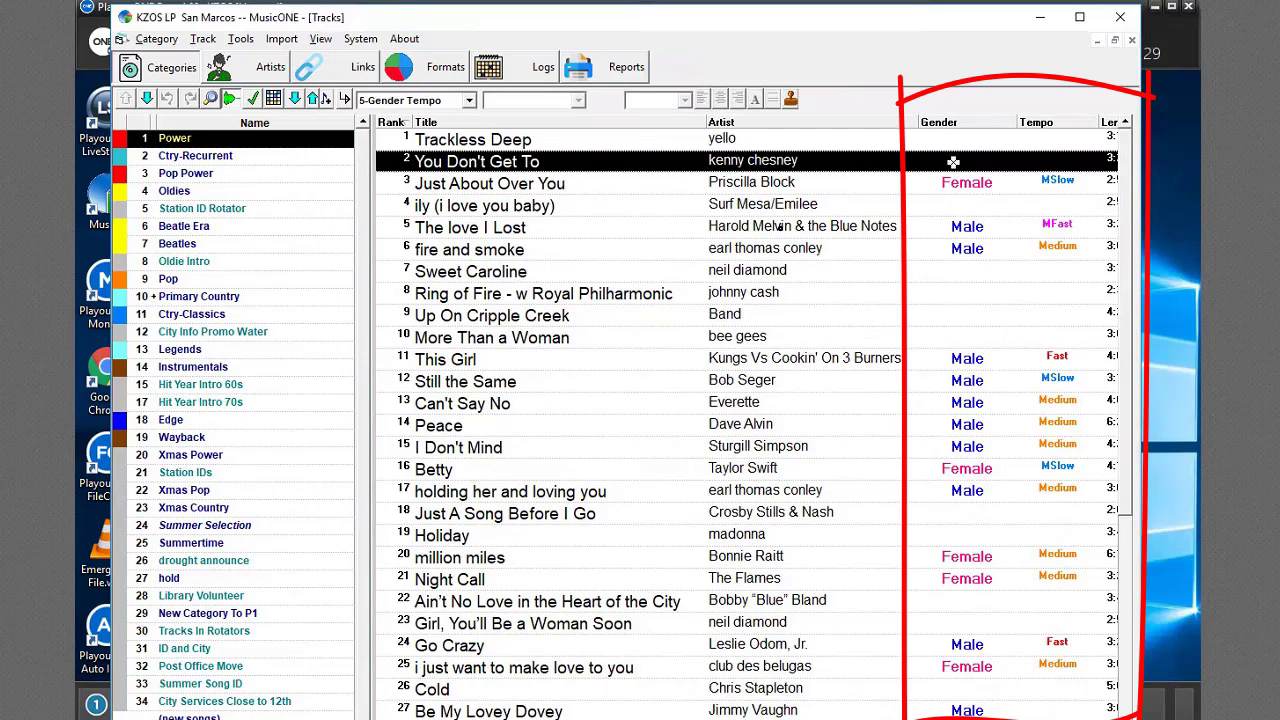
Start an import from a track list and load tempo gender data.csv from the Kzos Scheduling folder as File 1
left_click(283, 40)
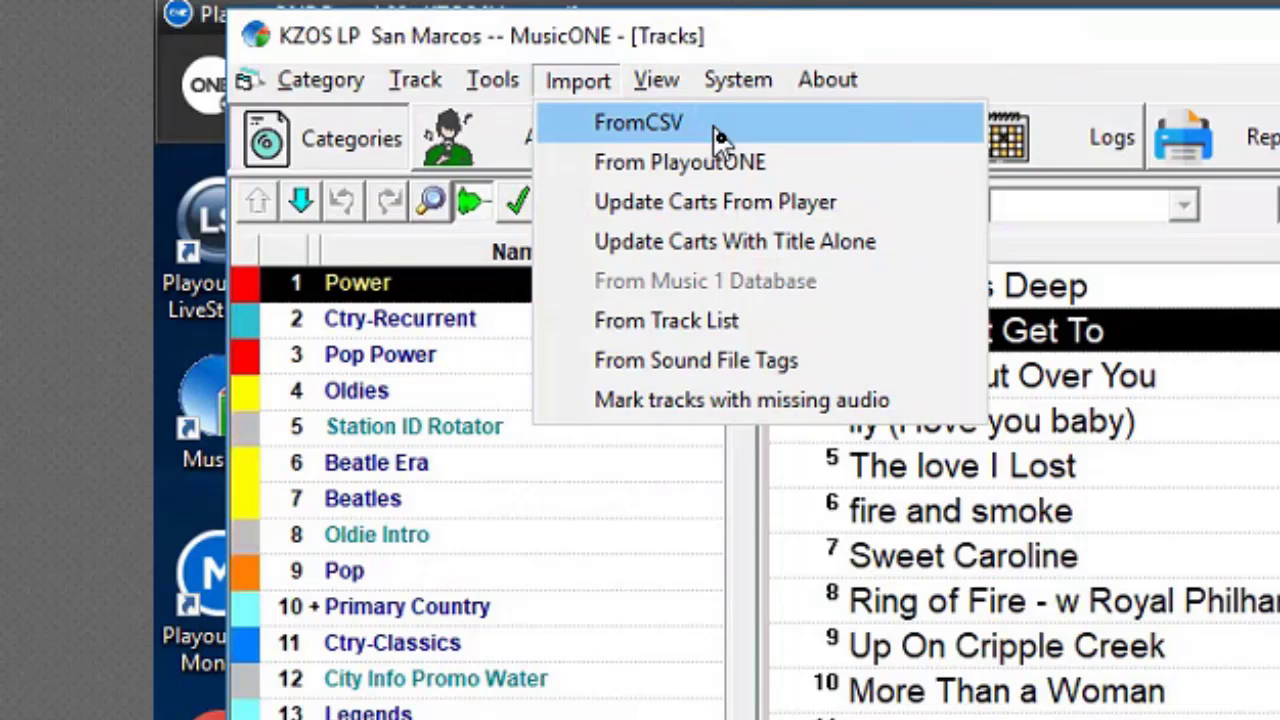
left_click(842, 323)
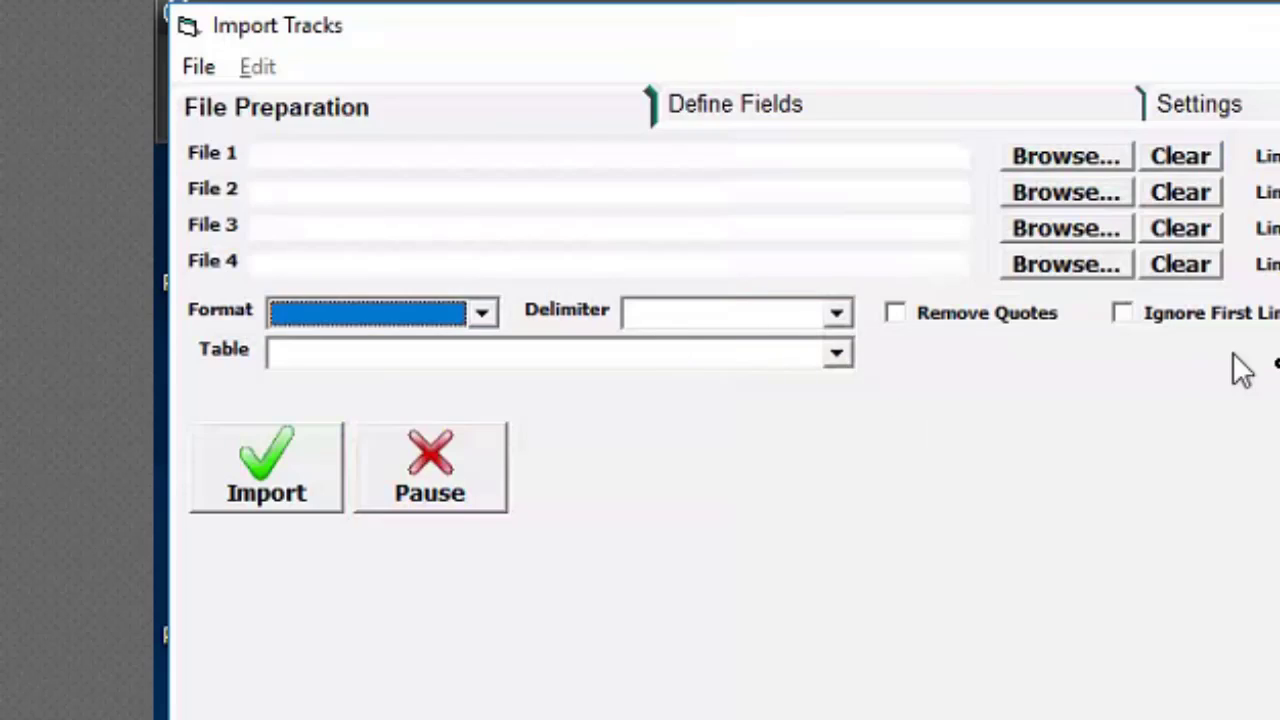
left_click(1075, 160)
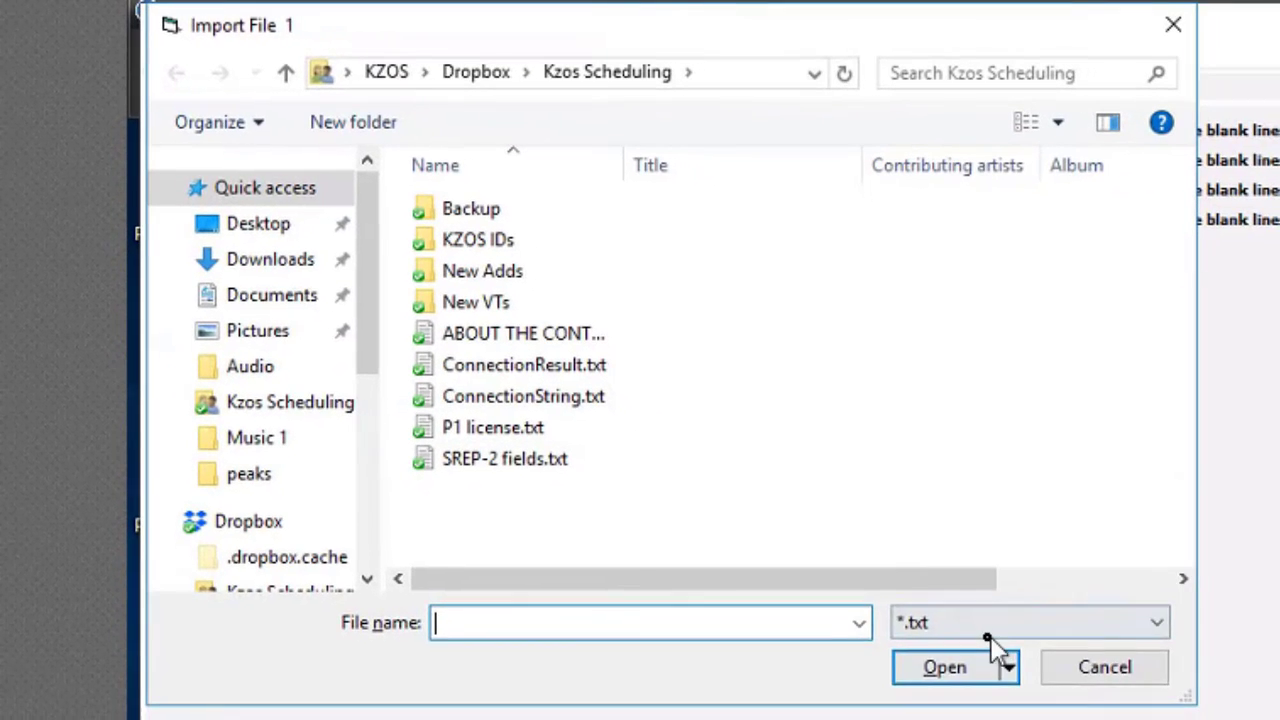
left_click(985, 625)
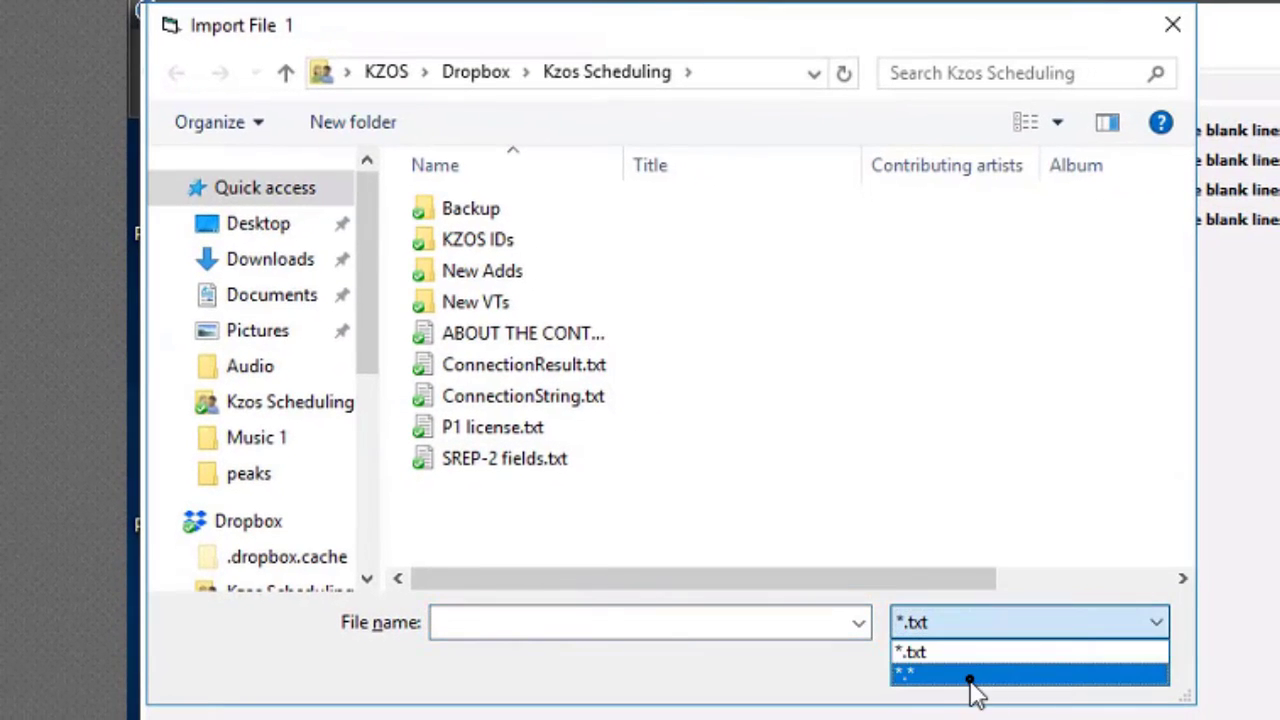
left_click(968, 678)
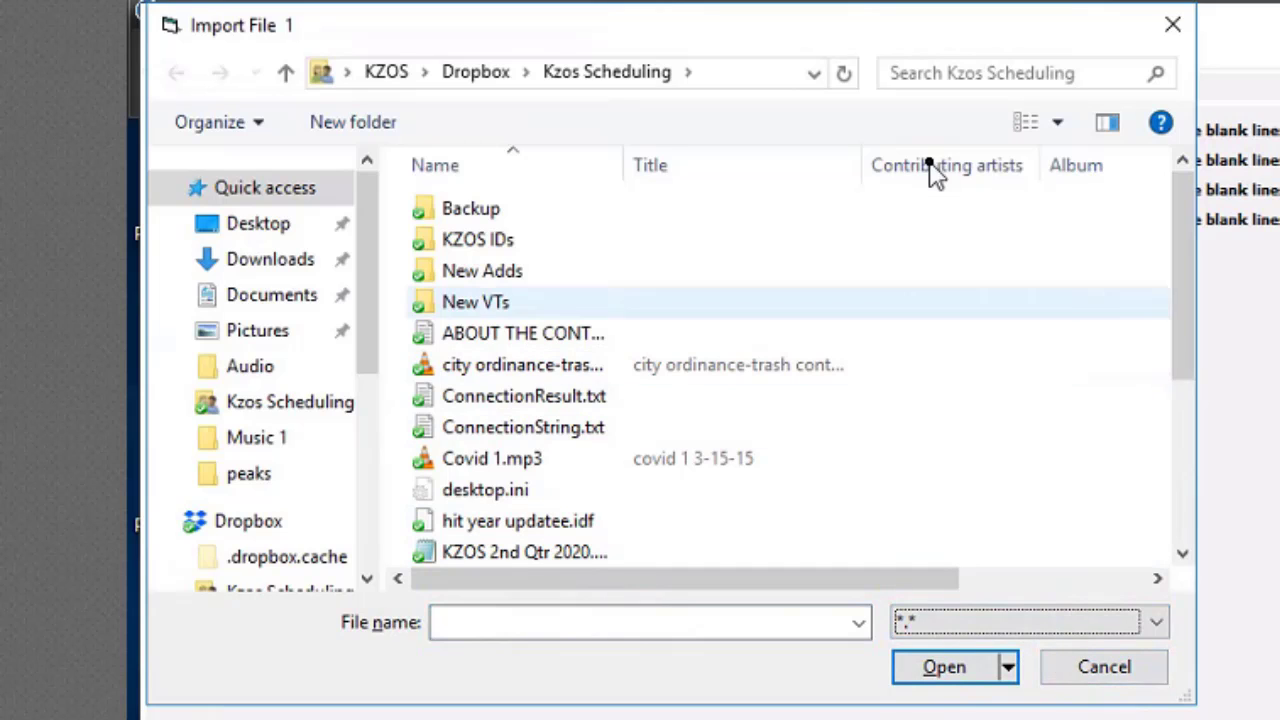
scroll(1180, 450, "down", 1)
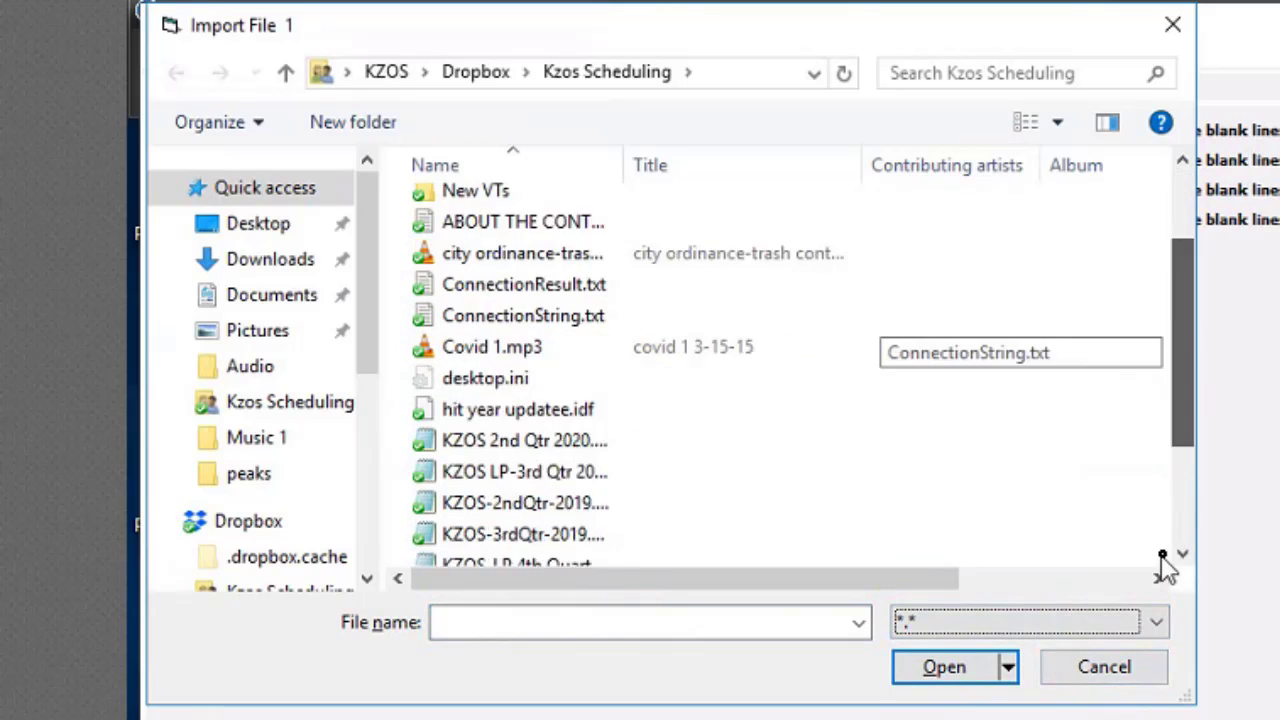
scroll(1163, 567, "down", 2)
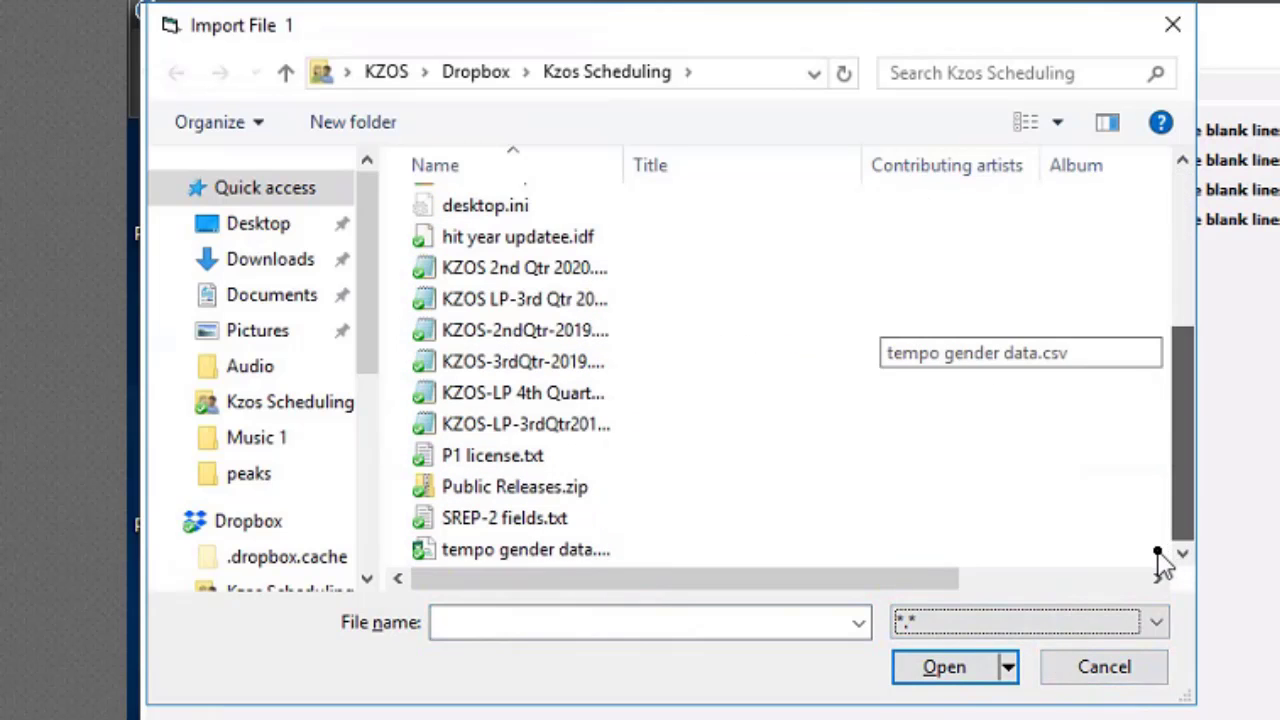
left_click(550, 551)
left_click(935, 675)
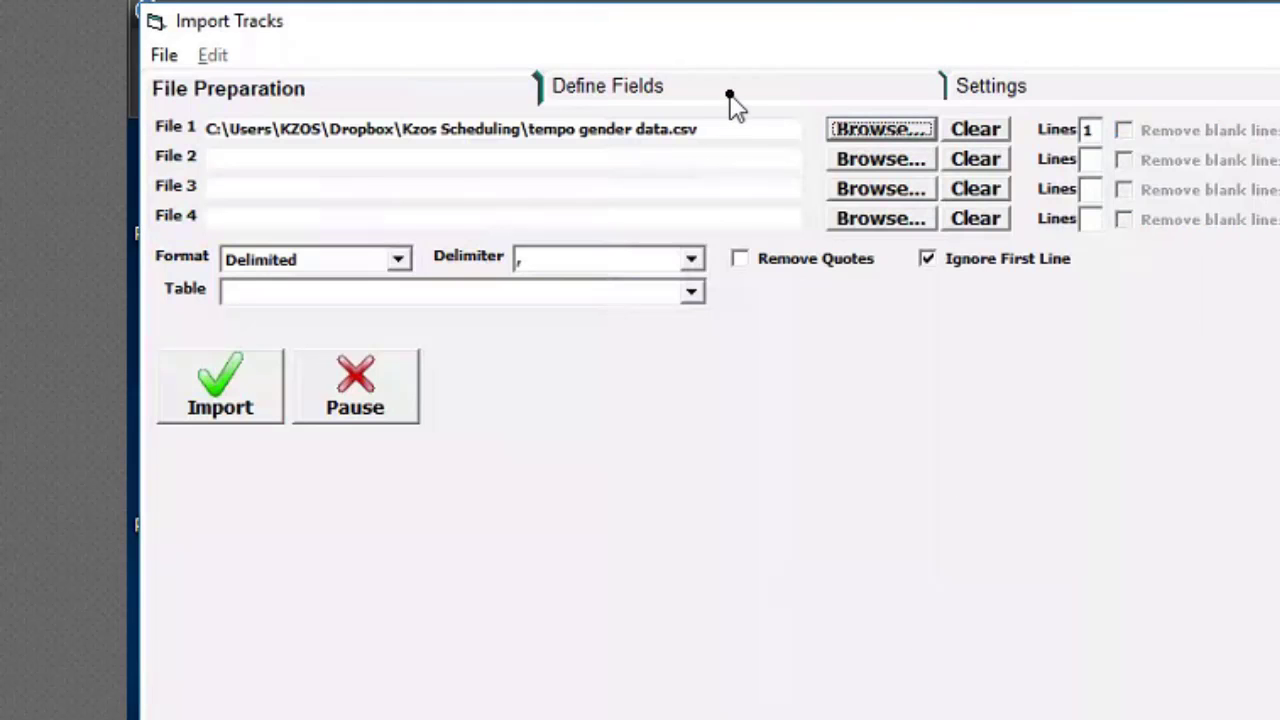
Insert three blank rows in the import's field definitions
left_click(731, 96)
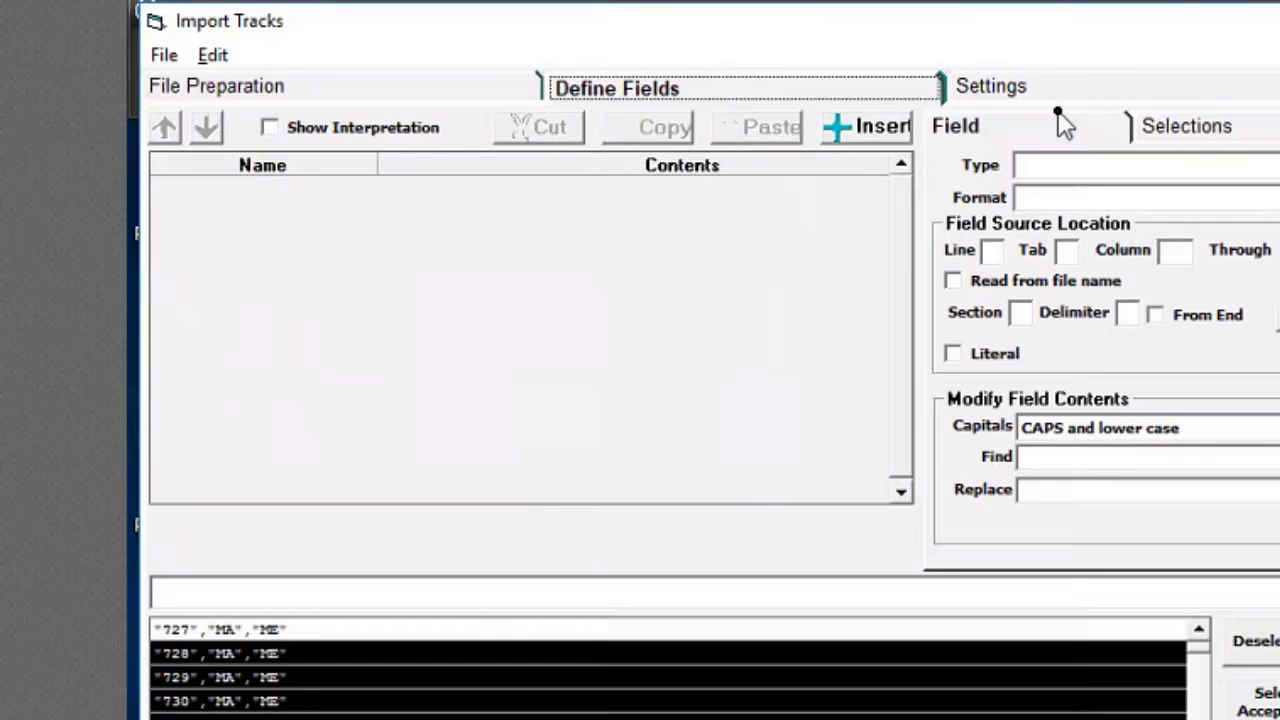
left_click(880, 130)
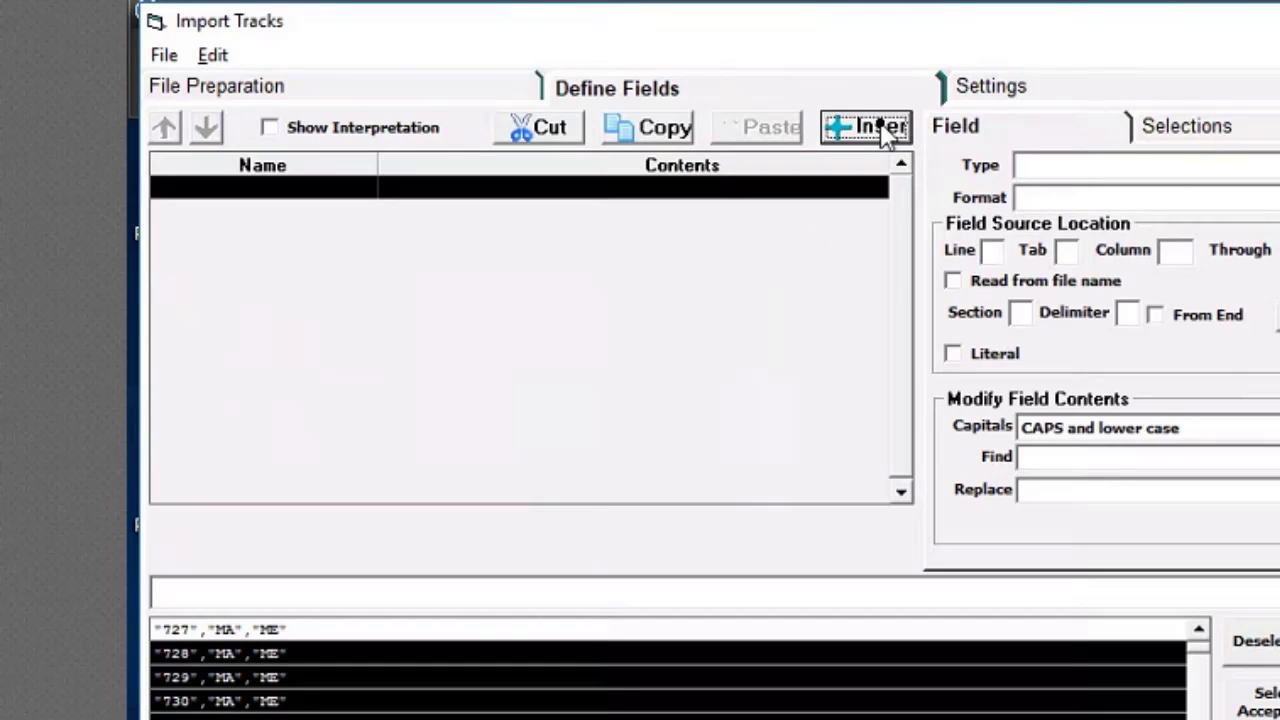
left_click(880, 130)
left_click(880, 130)
Set the third import field's type to Cart and the second field's type to Gender
left_click(1027, 165)
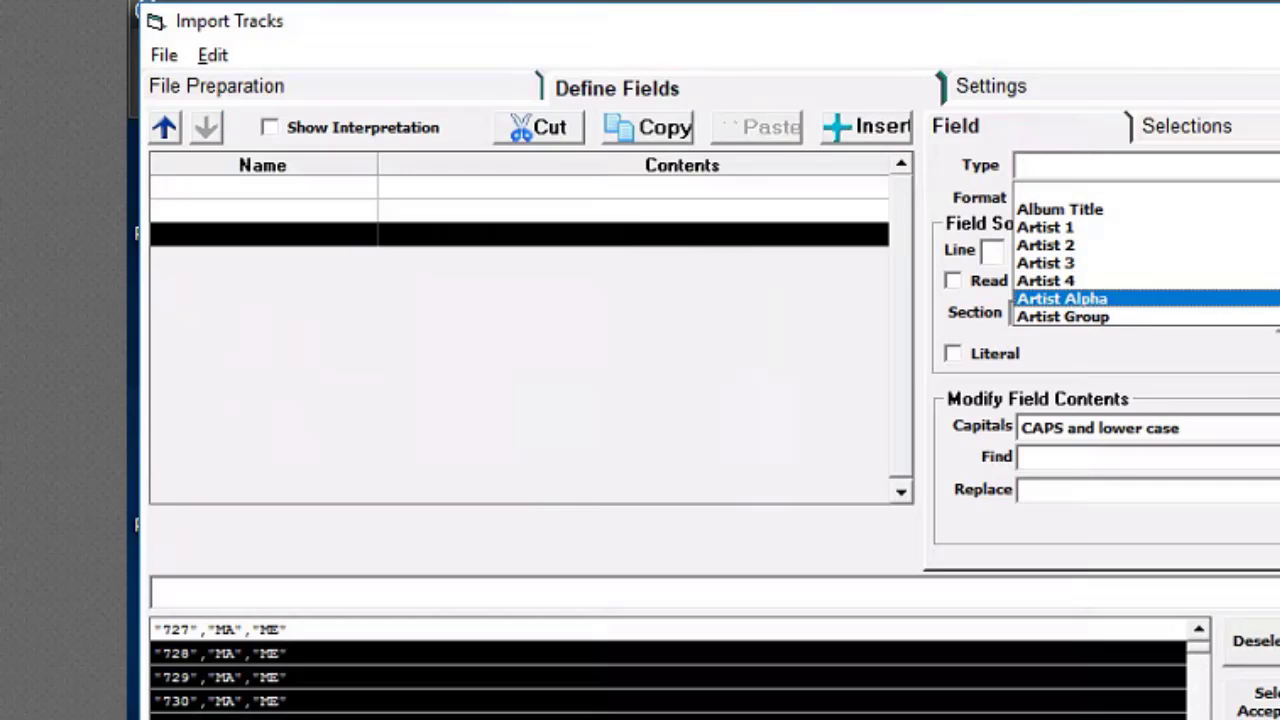
key("c")
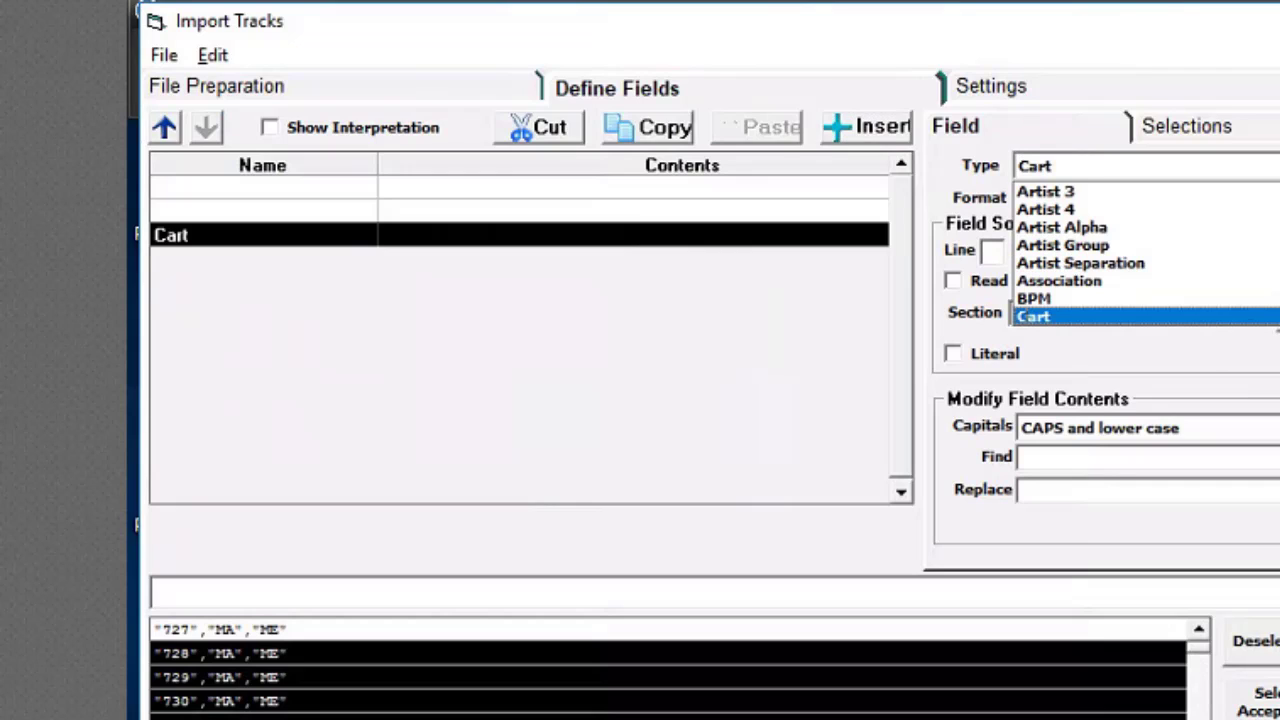
left_click(1200, 320)
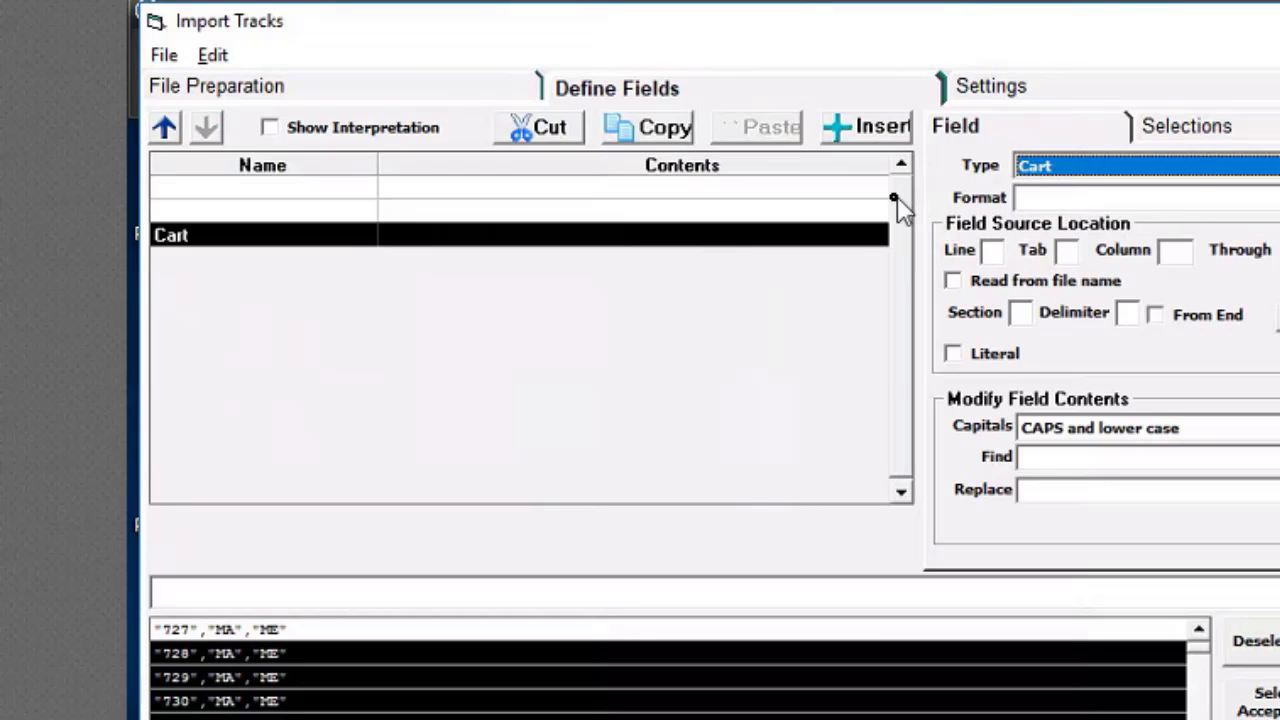
left_click(840, 211)
left_click(1081, 170)
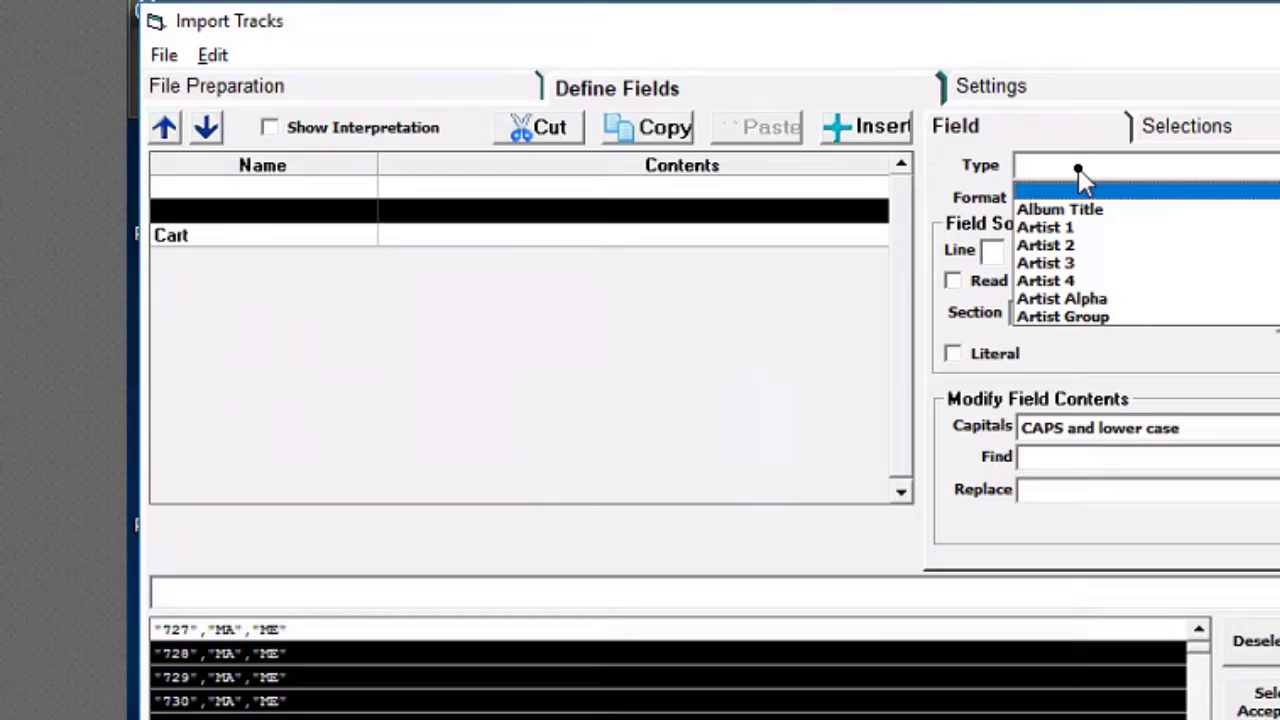
key("g")
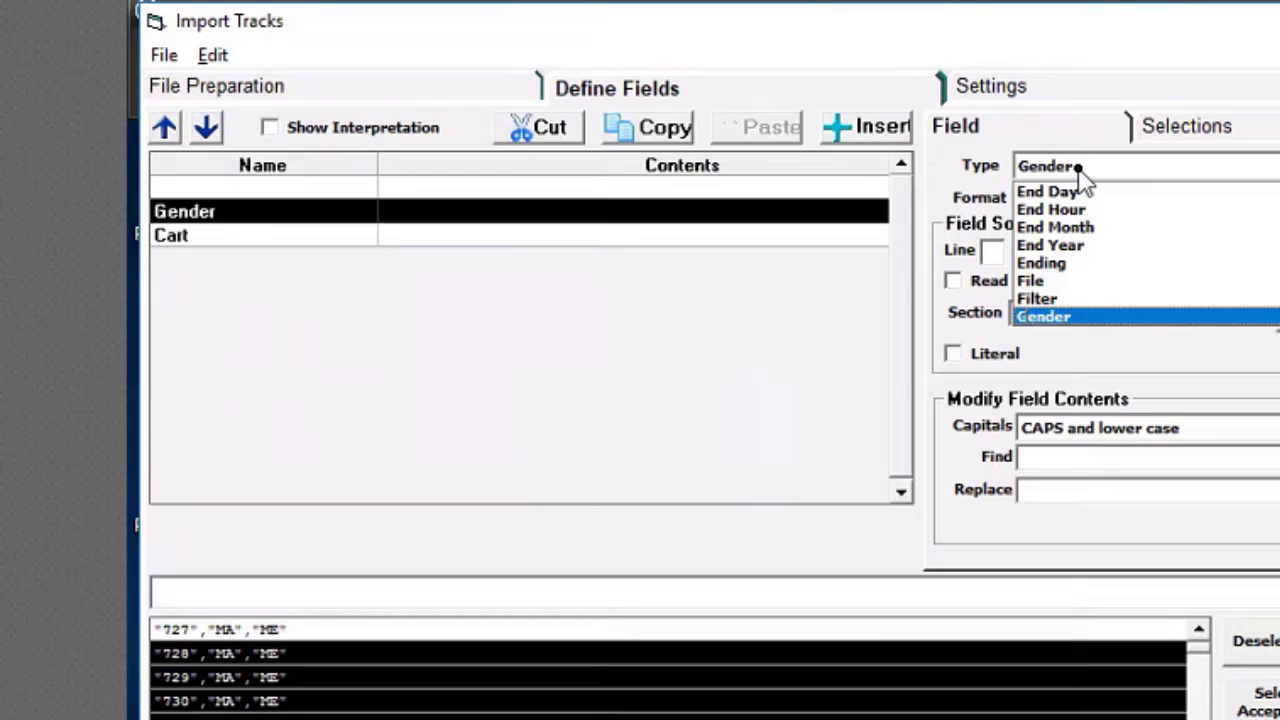
left_click(1065, 318)
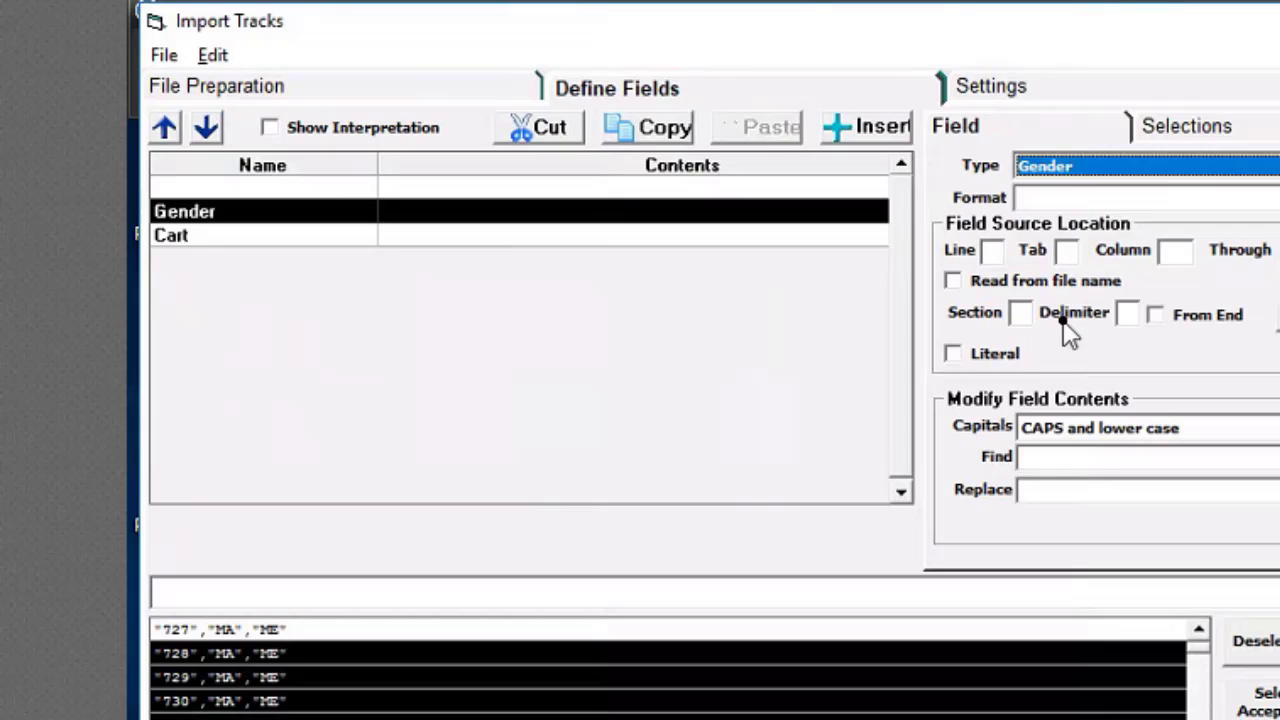
Set the type of the first import field to Tempo
left_click(768, 190)
left_click(1090, 170)
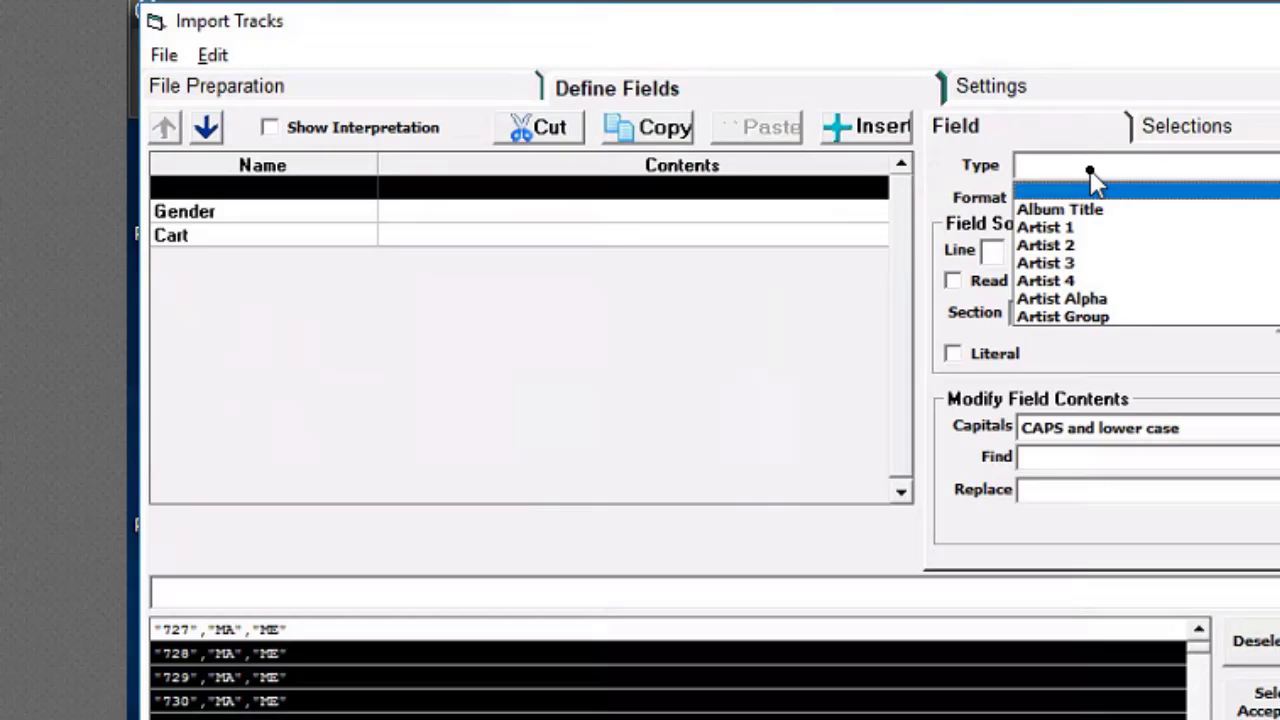
key("t")
key("t")
key("t")
key("t")
key("t")
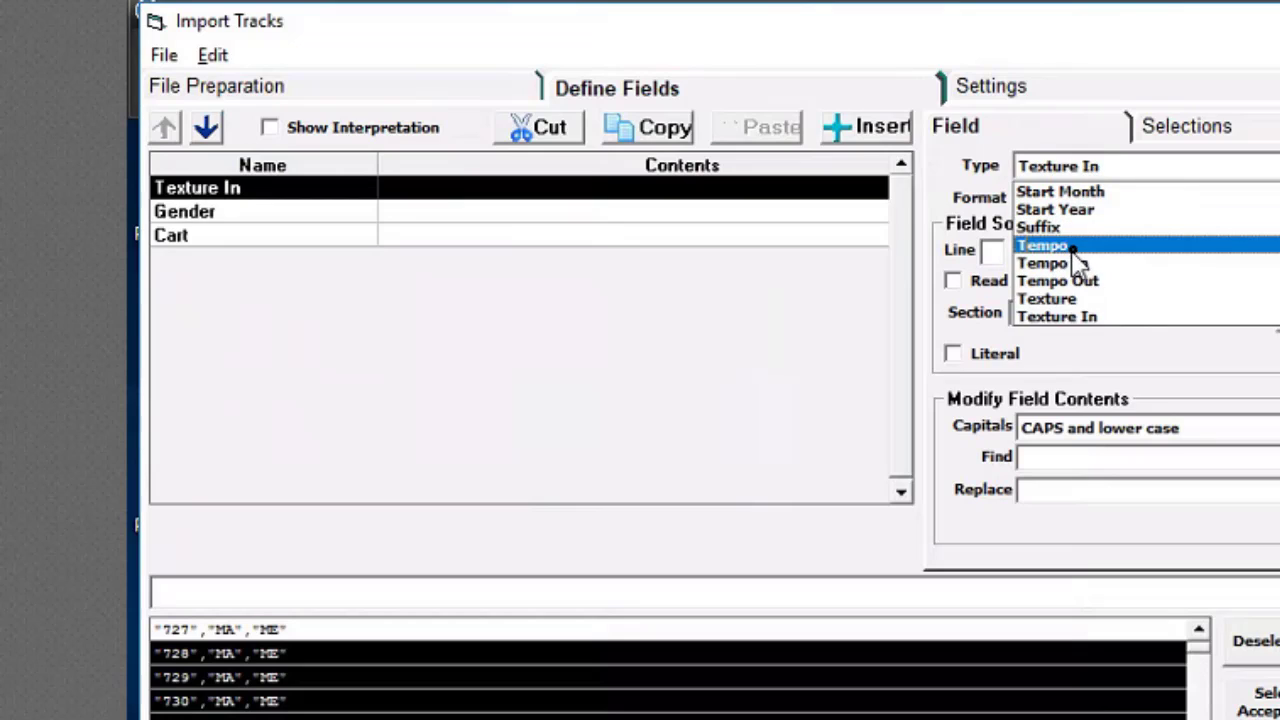
left_click(1078, 246)
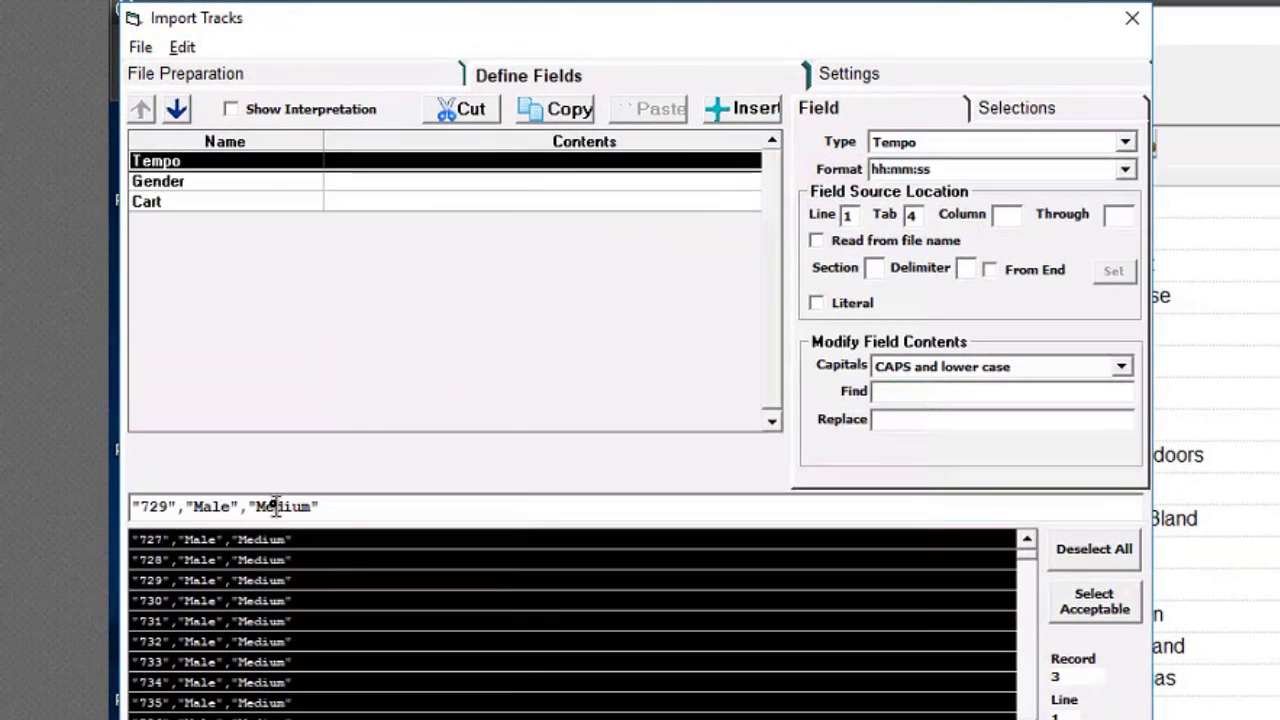
Map the Tempo field to "Medium" and the Gender field to "Male" in the sample record
left_click(275, 507)
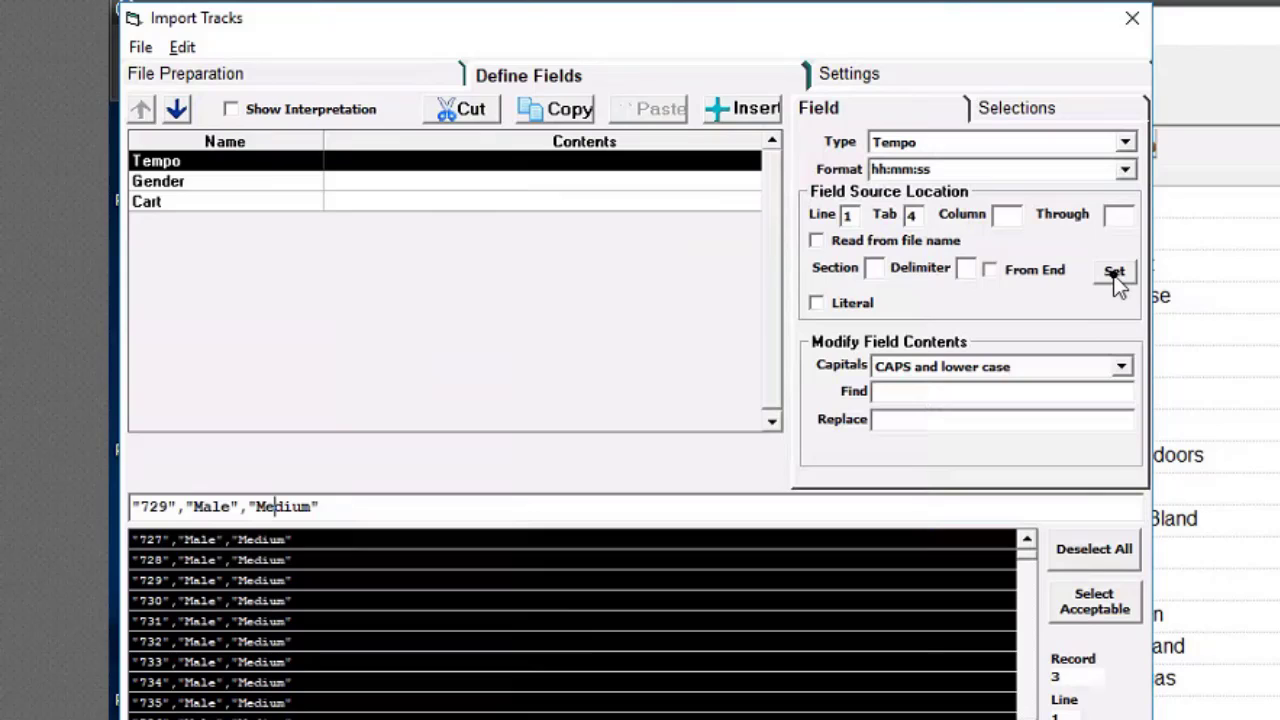
left_click(1114, 274)
left_click(351, 182)
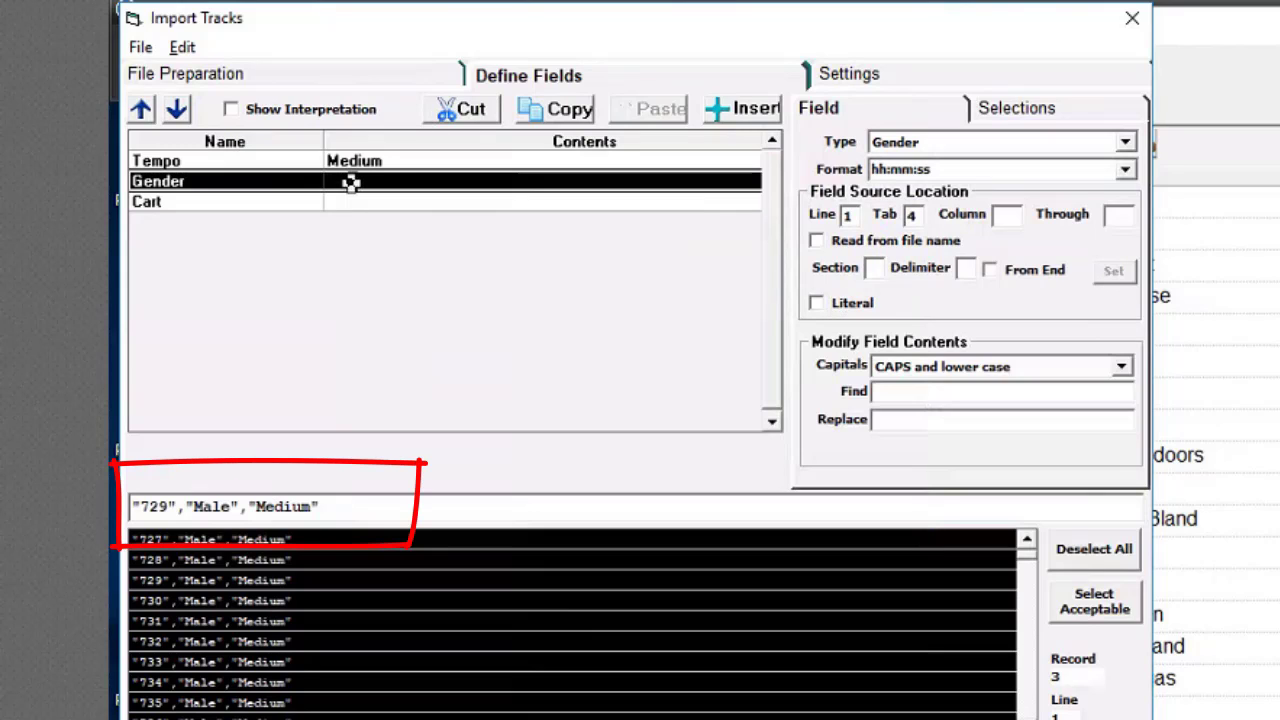
left_click(212, 507)
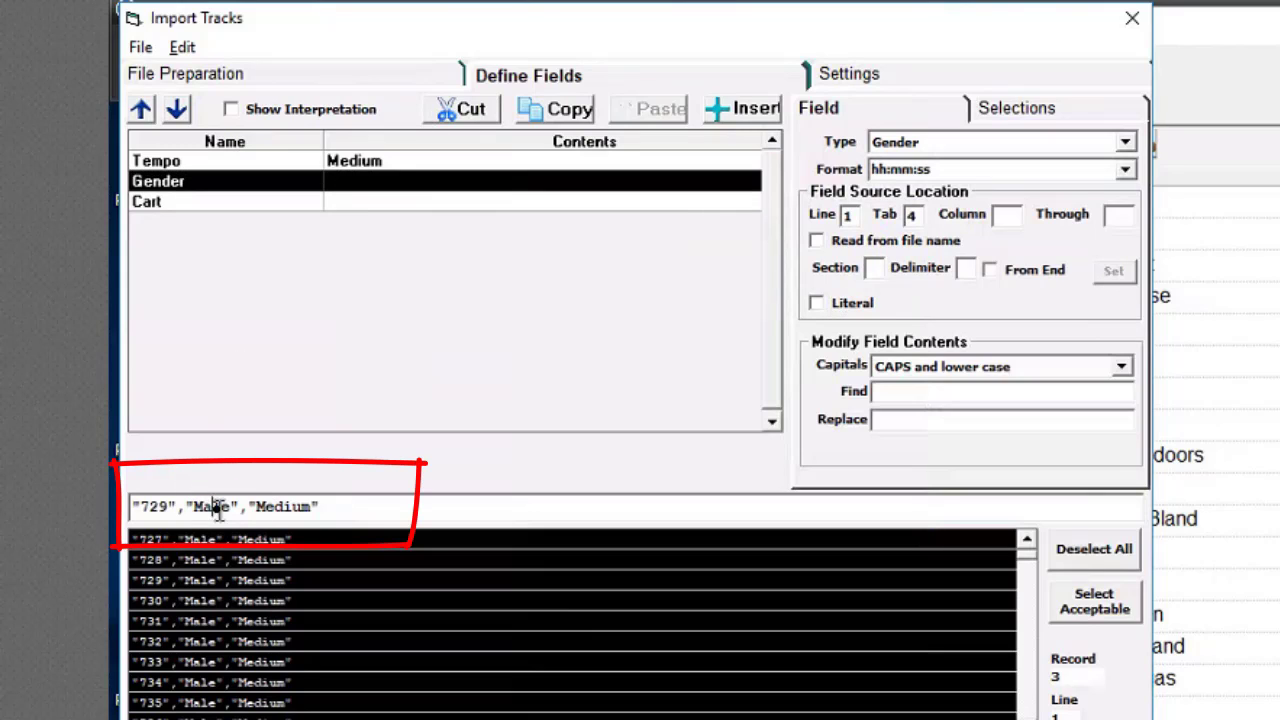
left_click(1125, 274)
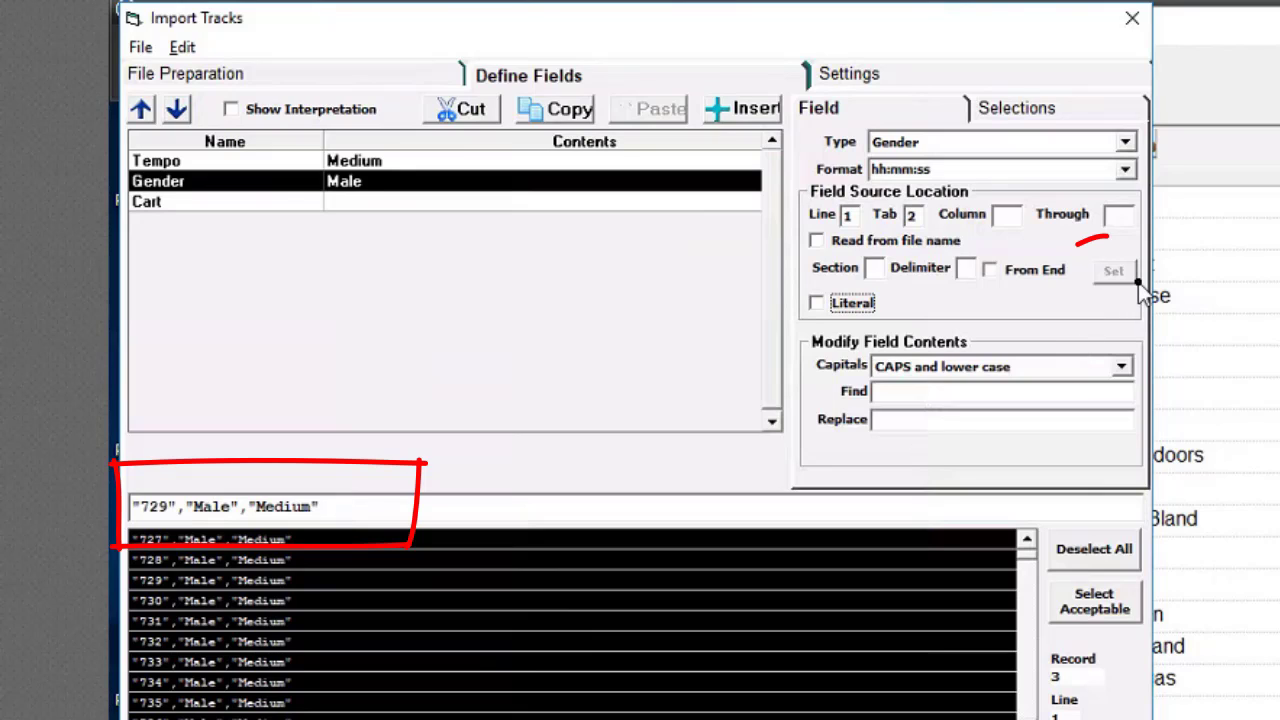
Map the Cart field to the cart value "729" in the sample record
left_click(277, 203)
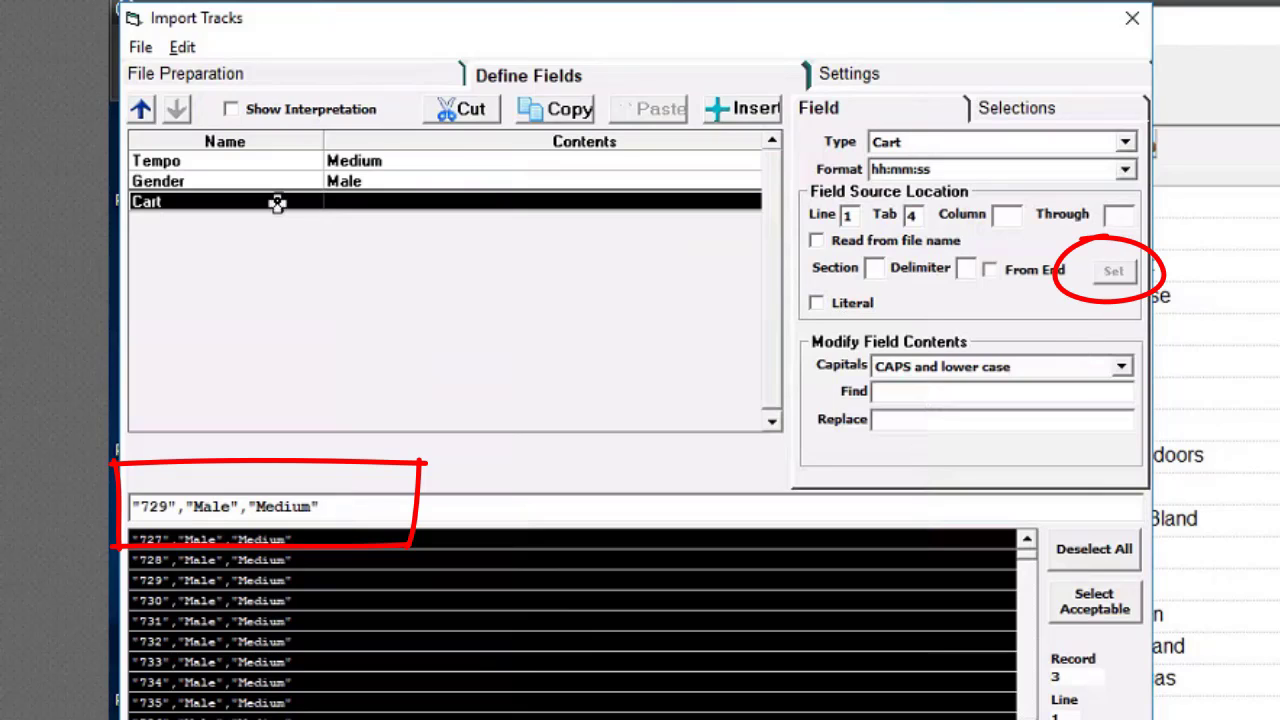
left_click(150, 507)
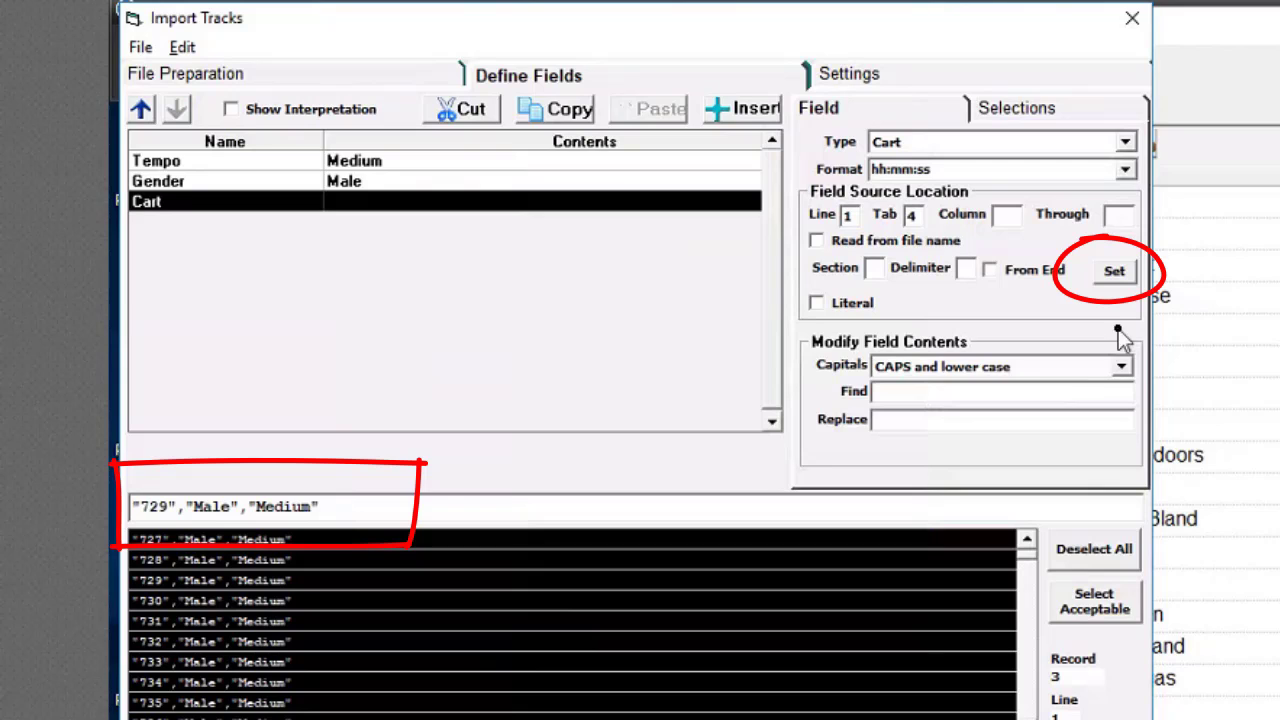
left_click(1112, 271)
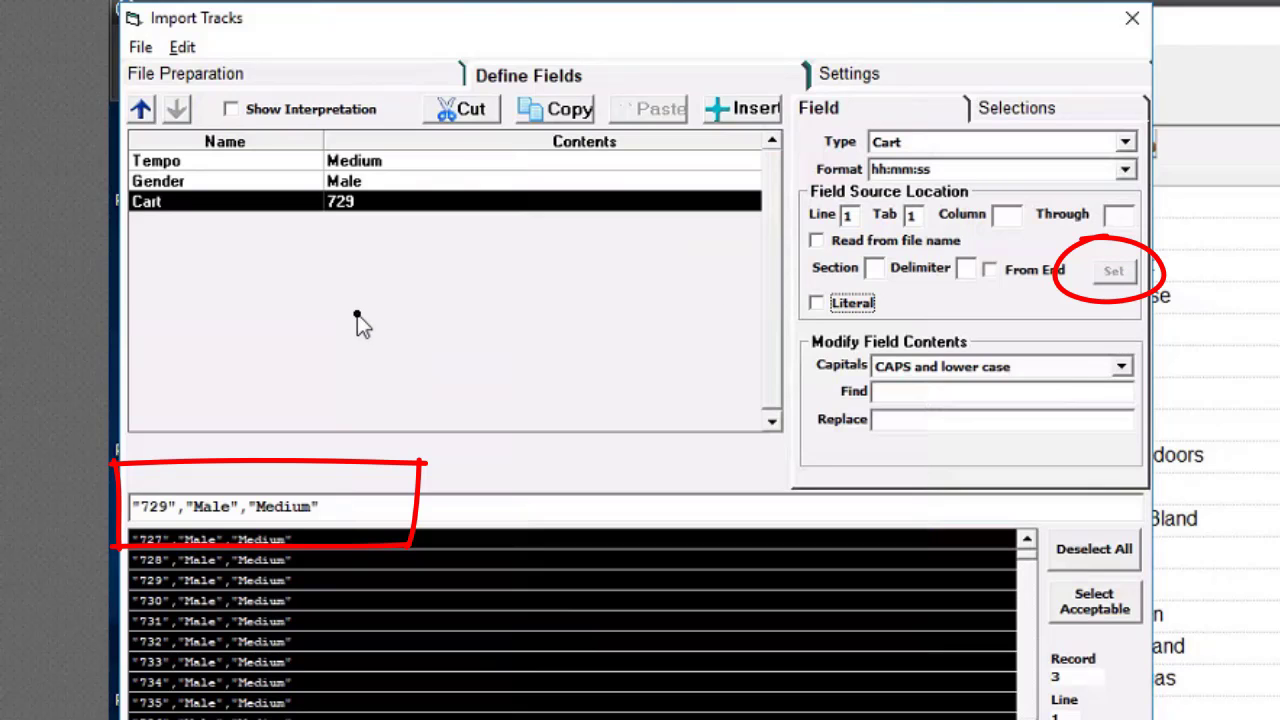
Set the import type to Update Tracks and match the tracks to update by Cart
left_click(872, 80)
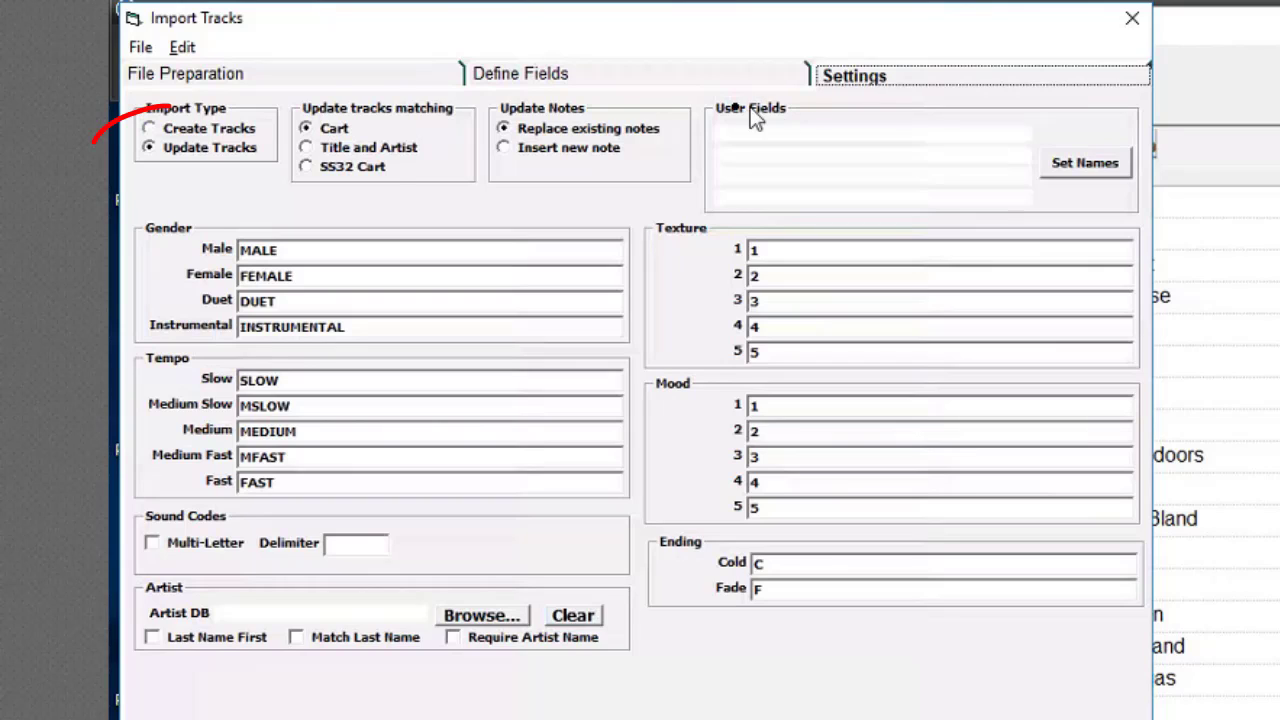
left_click(165, 152)
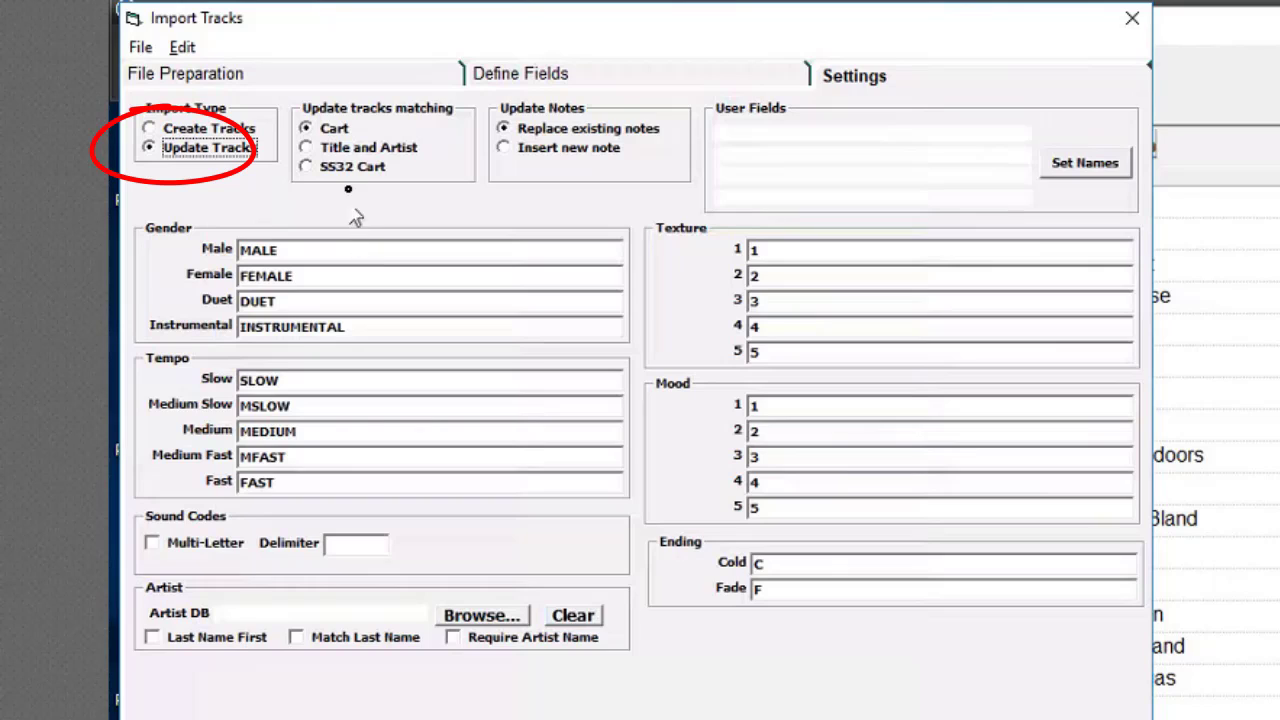
left_click(327, 150)
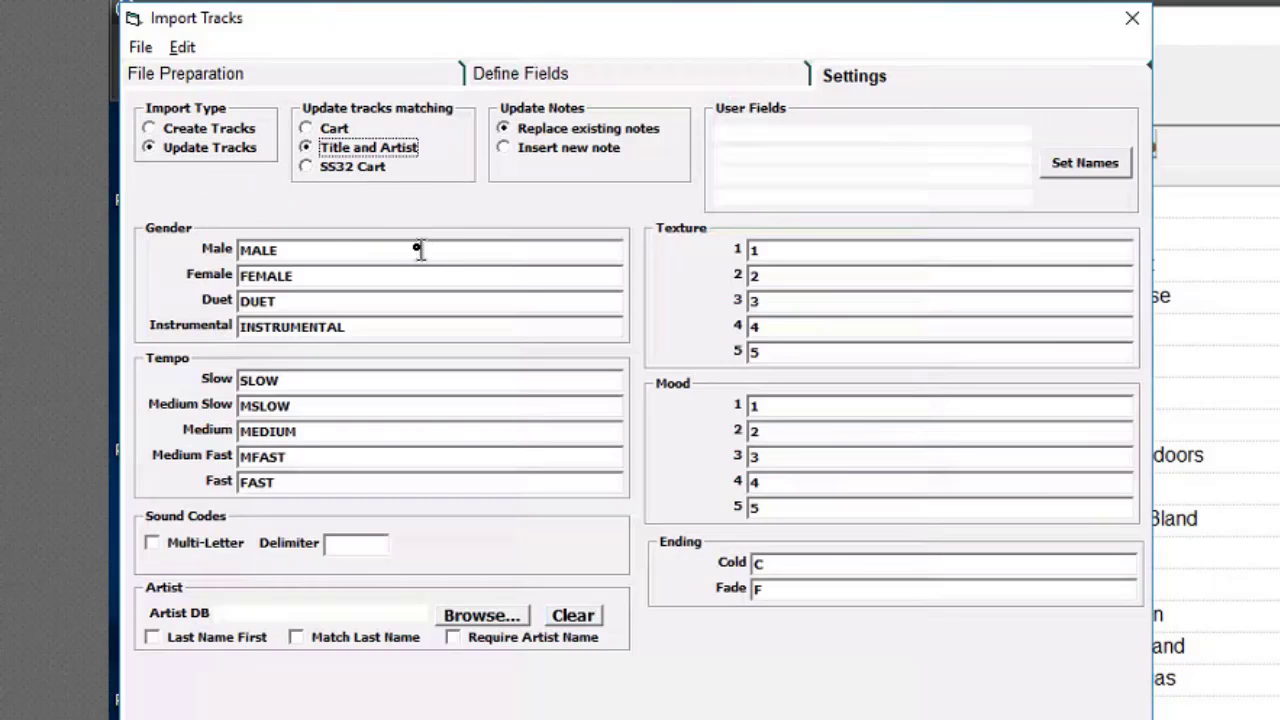
left_click(328, 132)
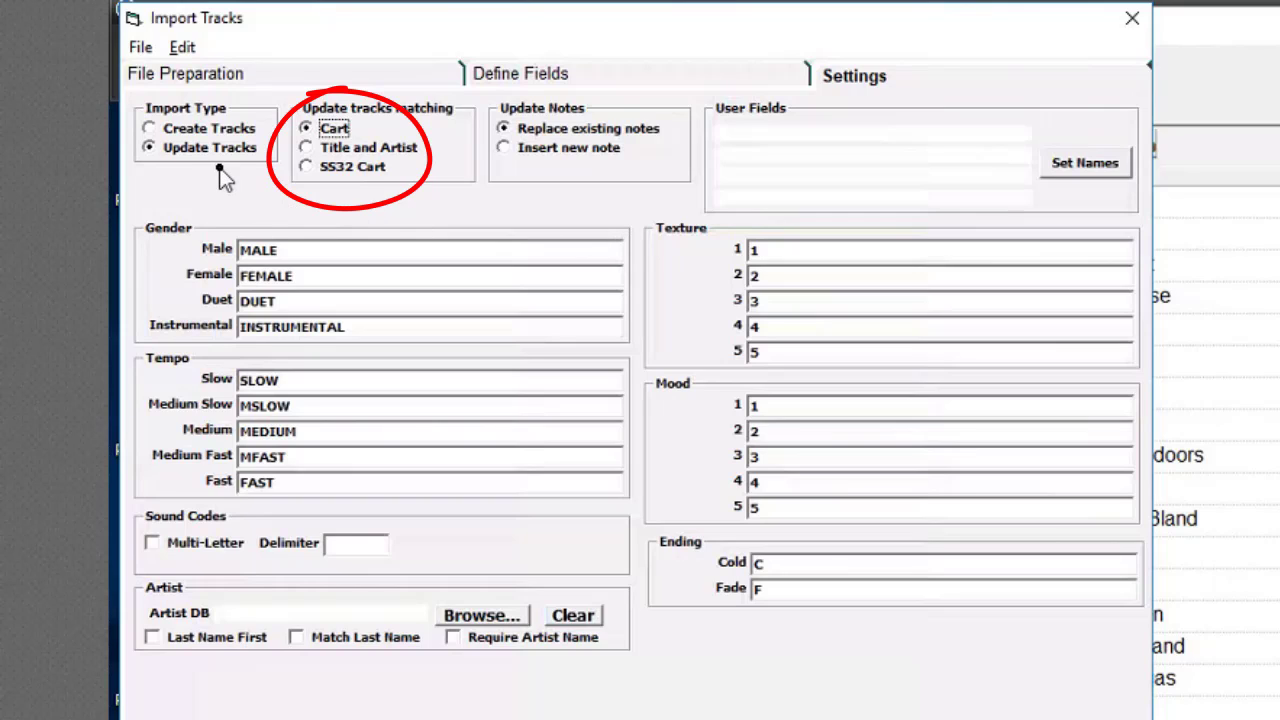
left_click(336, 388)
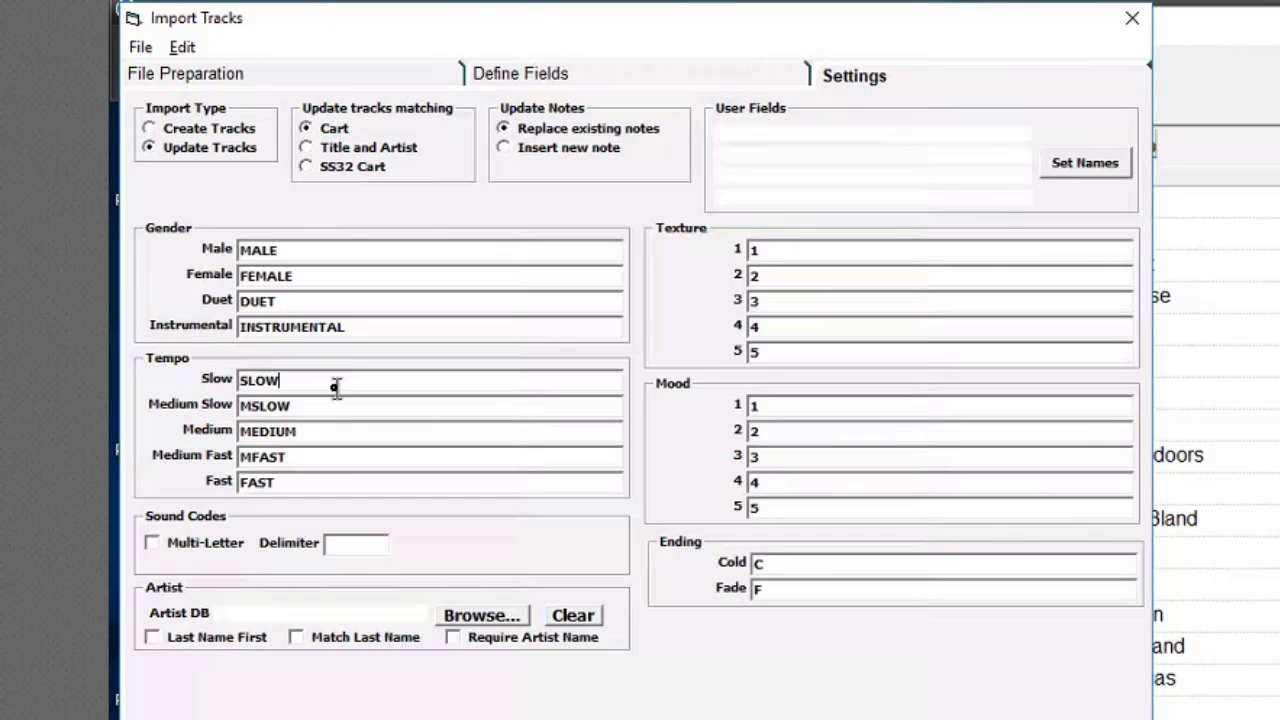
Run the track update with the prepared import file
left_click(334, 84)
left_click(203, 339)
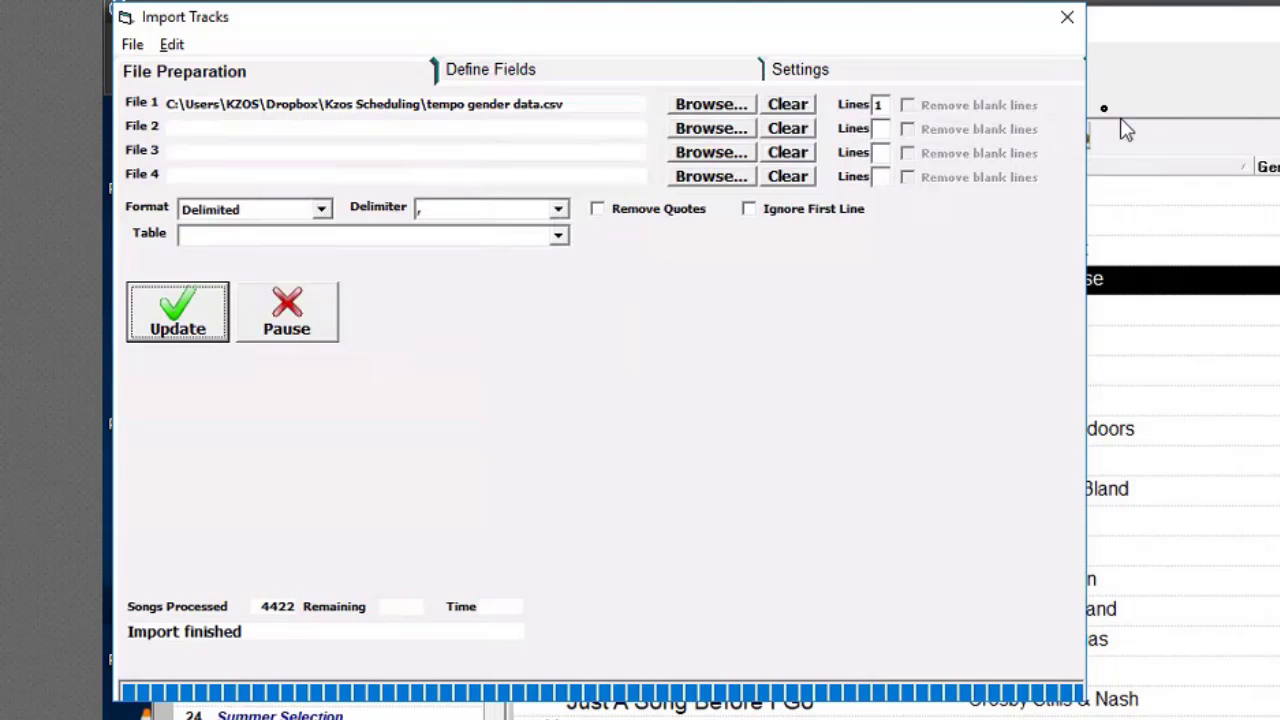
Close the track import and save the changes to its import definition
left_click(1068, 20)
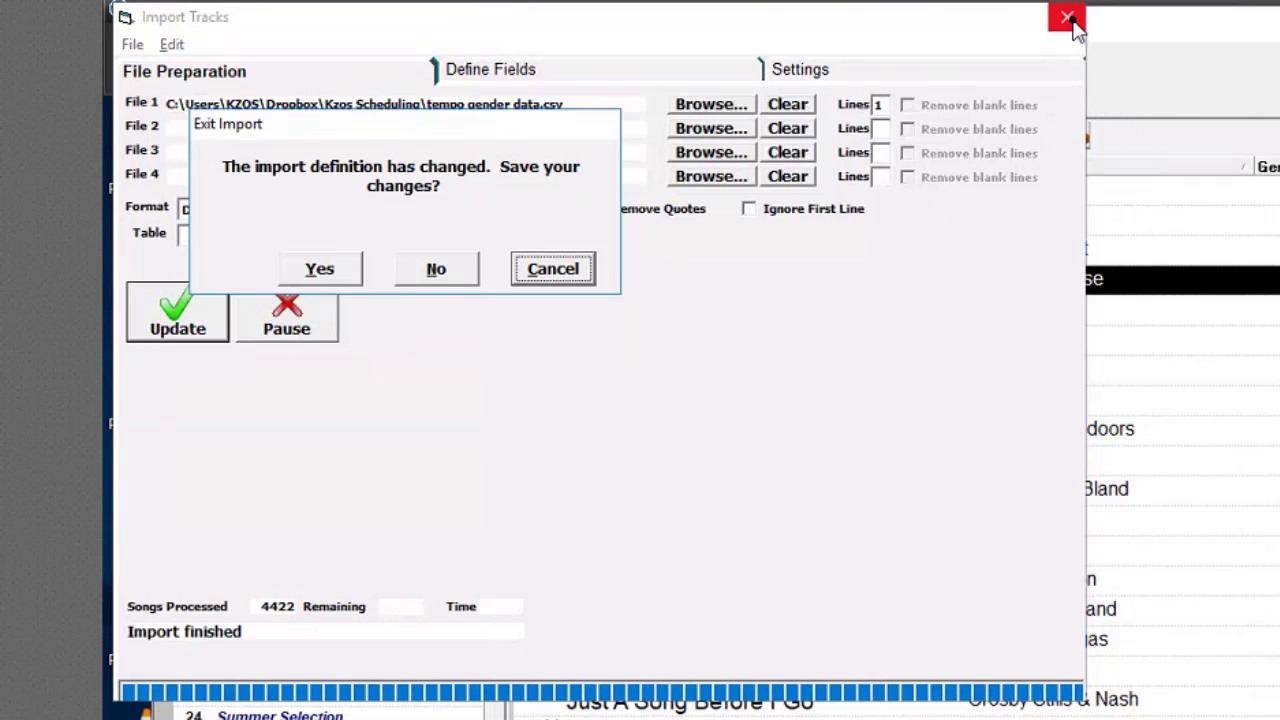
left_click(322, 272)
left_click(786, 549)
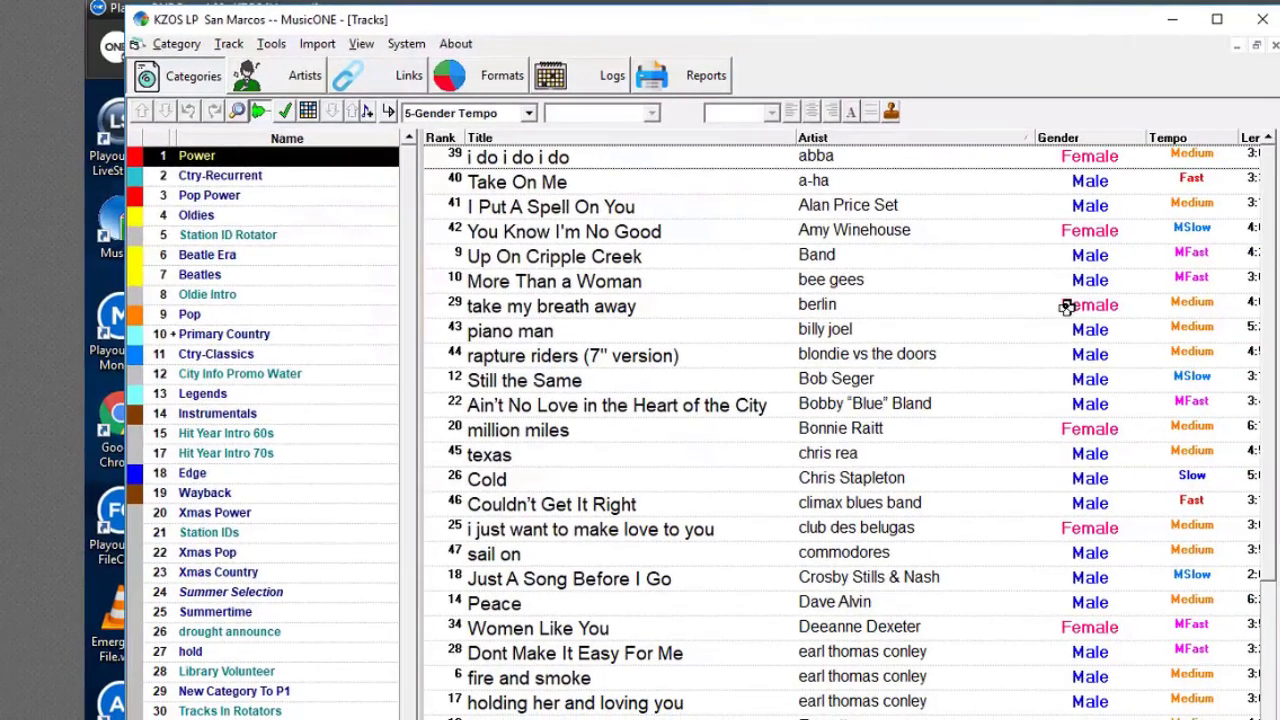
Sort the Power category's tracks by artist in descending and back to ascending order to review their gender and tempo values
left_click(836, 140)
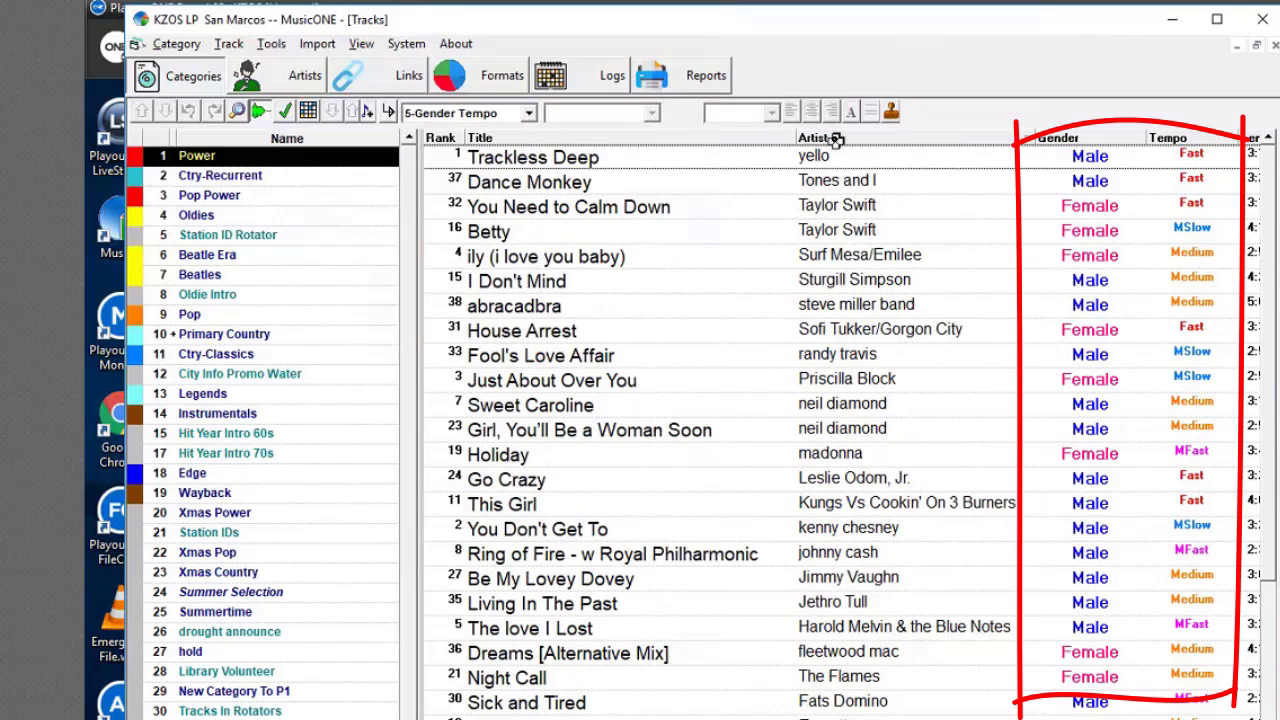
left_click(836, 140)
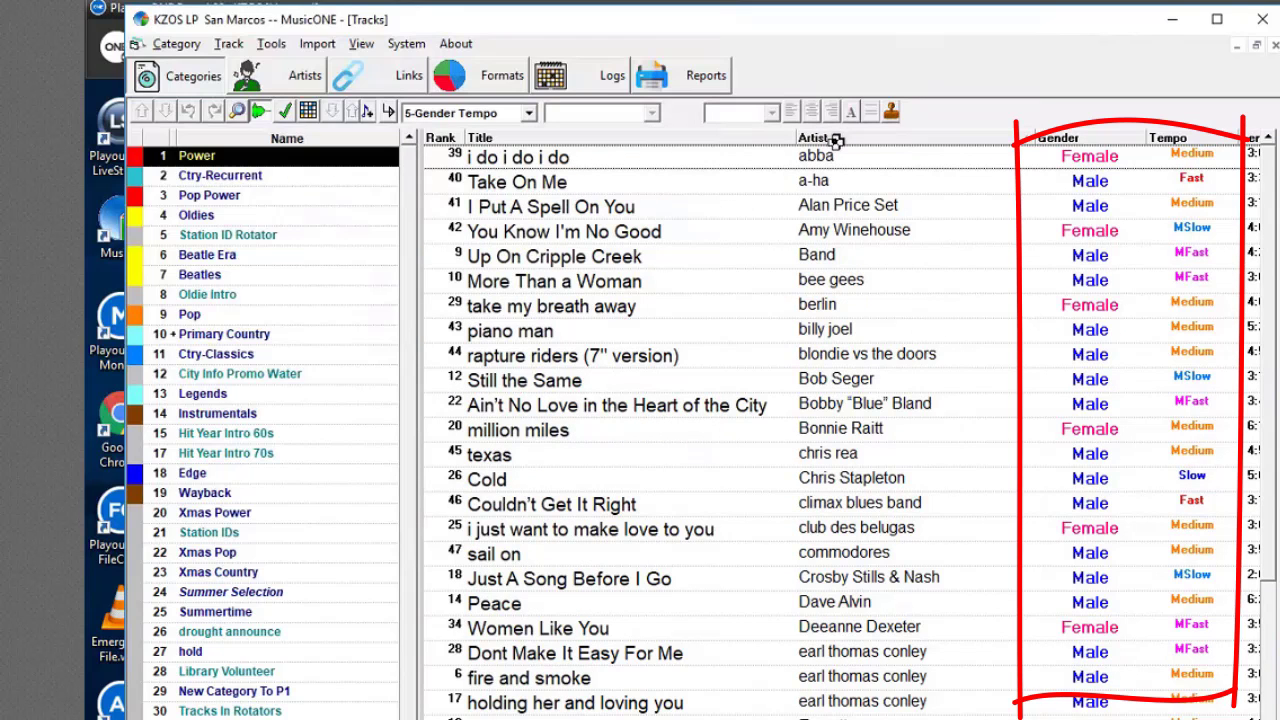